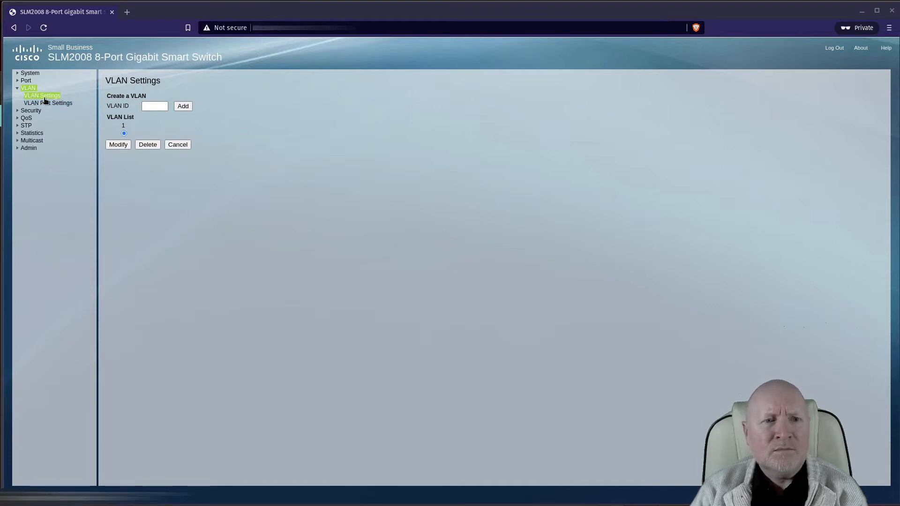
Step: Review the VLAN port settings table and the PVID choices for port 1
left_click(26, 90)
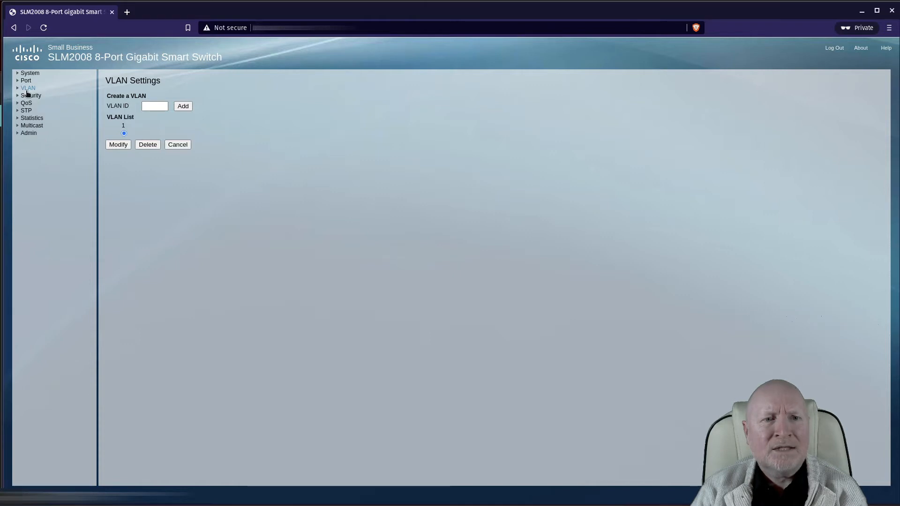
left_click(27, 90)
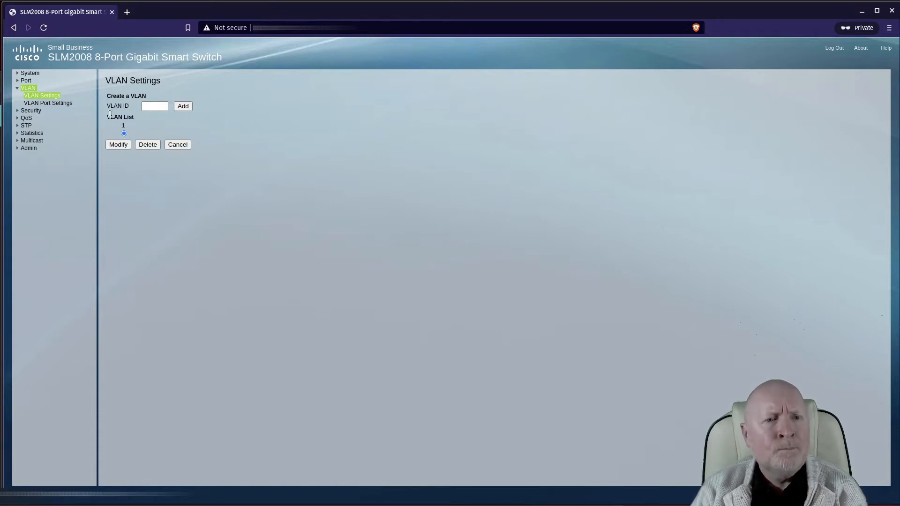
left_click(31, 103)
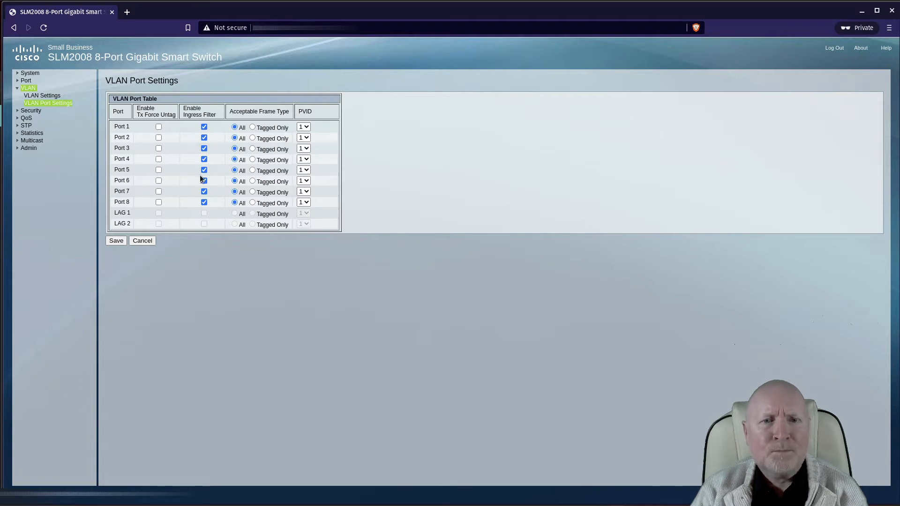
left_click(307, 127)
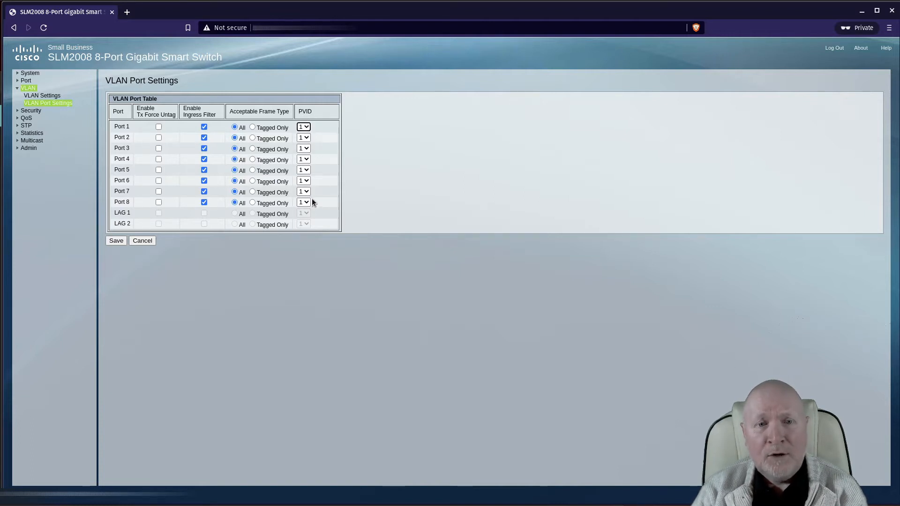
Step: Create VLAN 100 with ports 2 and 3 as members and save it
left_click(52, 97)
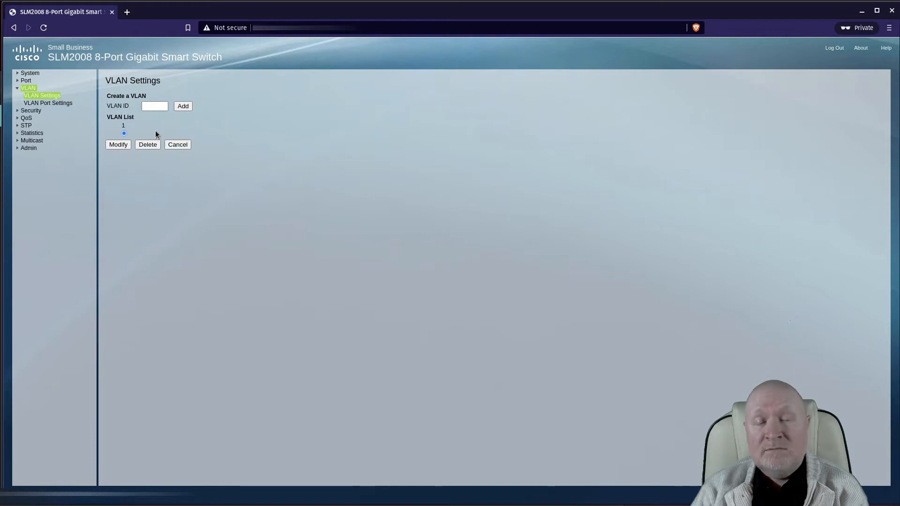
left_click(157, 107)
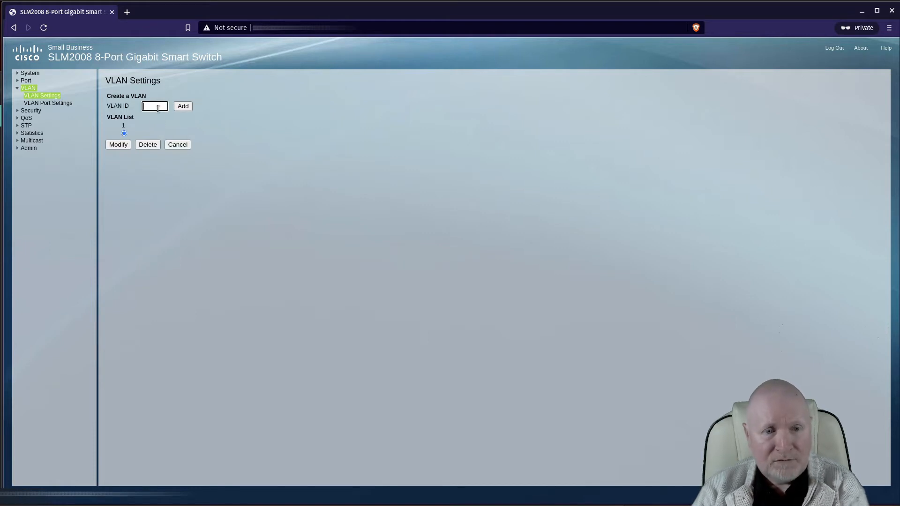
type("100")
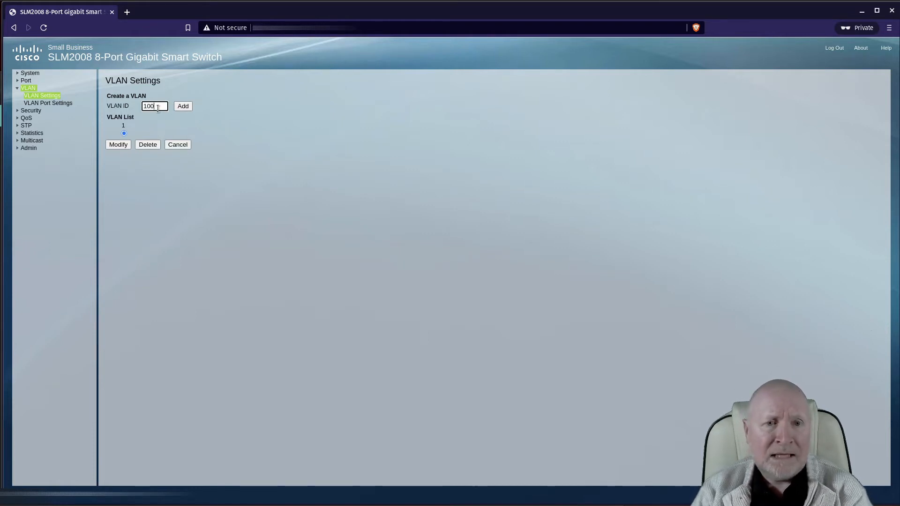
left_click(183, 106)
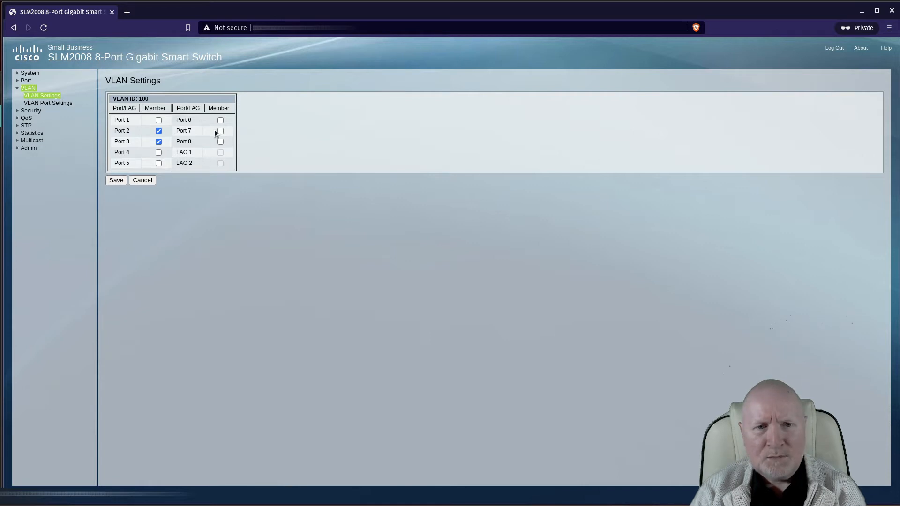
left_click(119, 182)
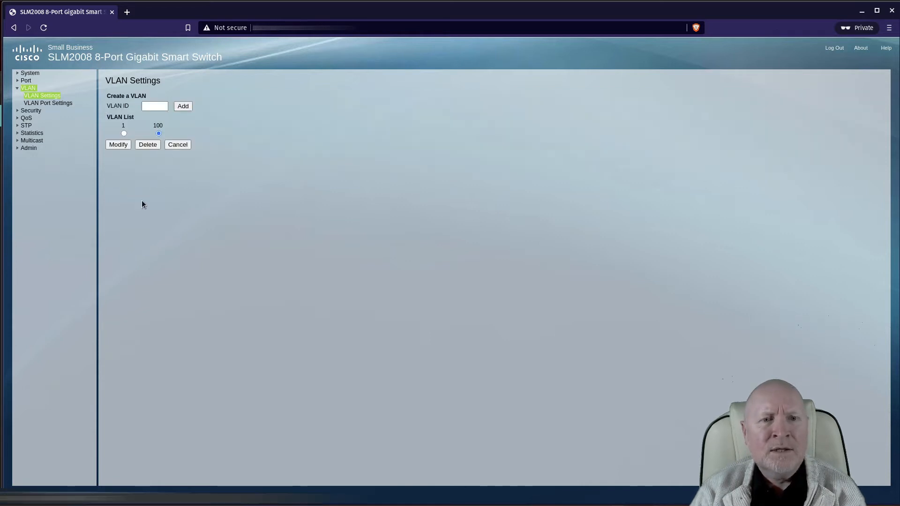
Step: Create VLAN 200 with ports 1 and 3 as members and save it
left_click(151, 108)
type("2")
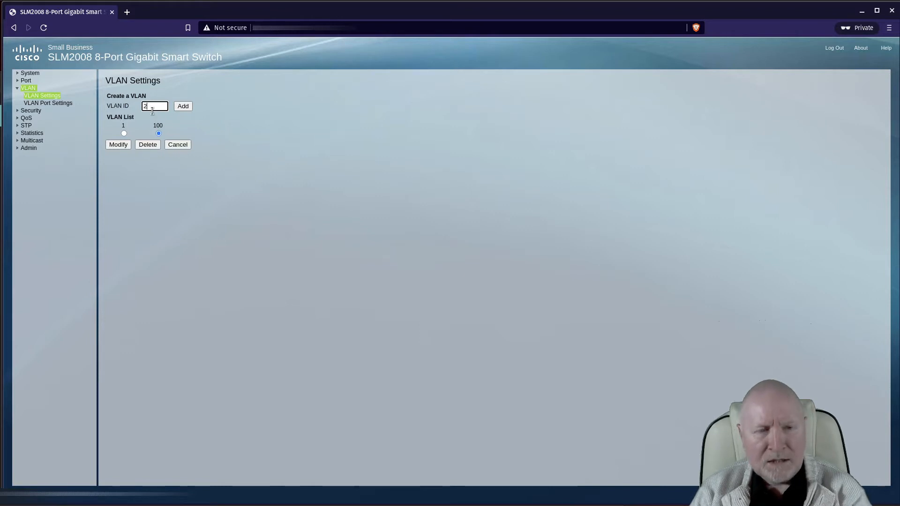
type("00")
left_click(181, 107)
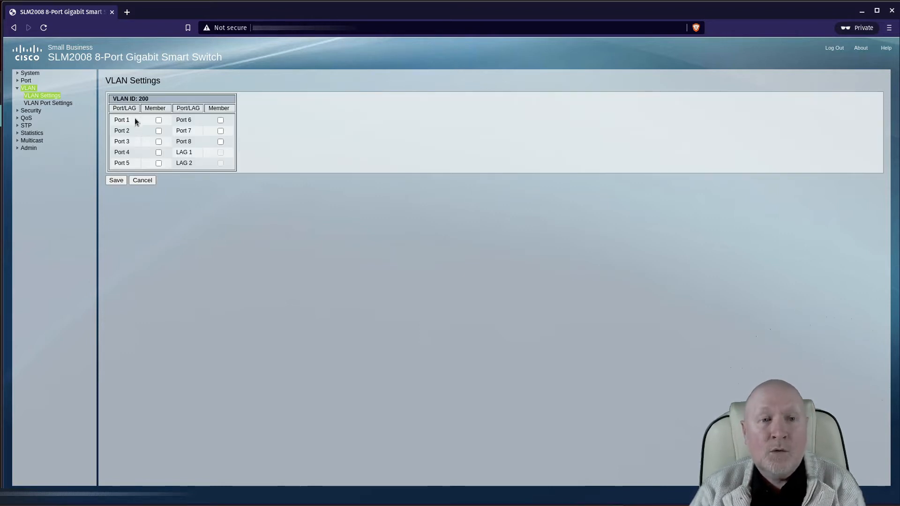
left_click(159, 120)
left_click(158, 140)
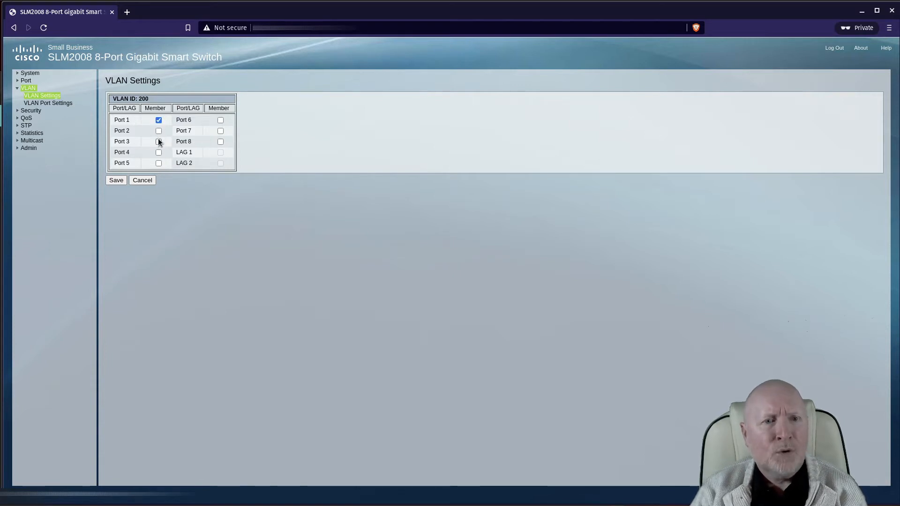
left_click(123, 179)
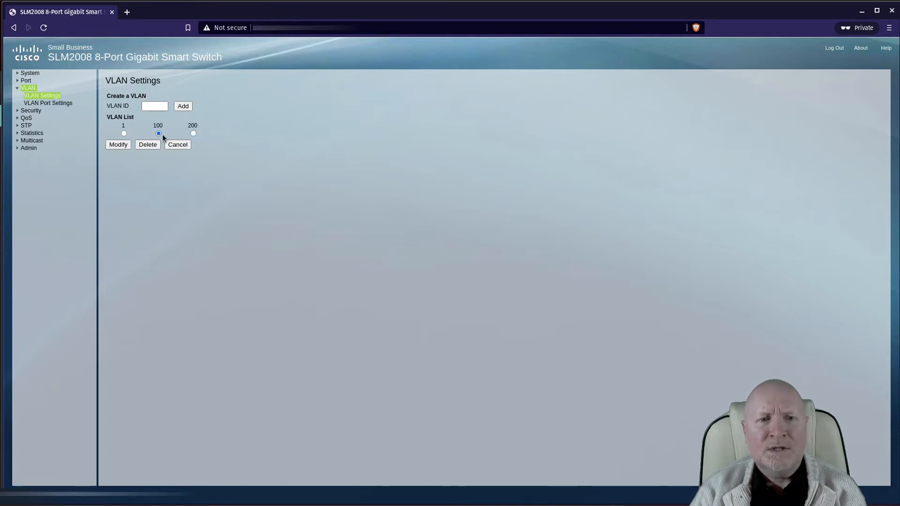
Step: Review the member ports of VLAN 100 and return to the VLAN list
left_click(126, 144)
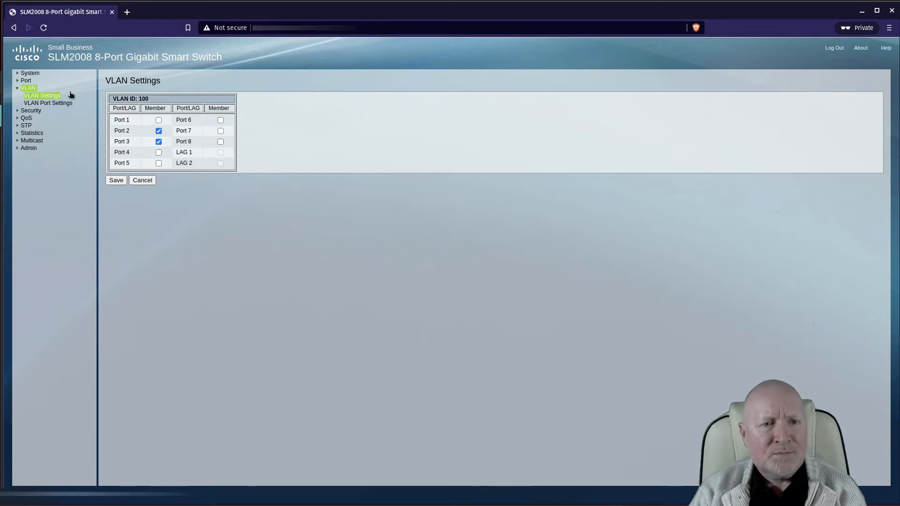
left_click(53, 97)
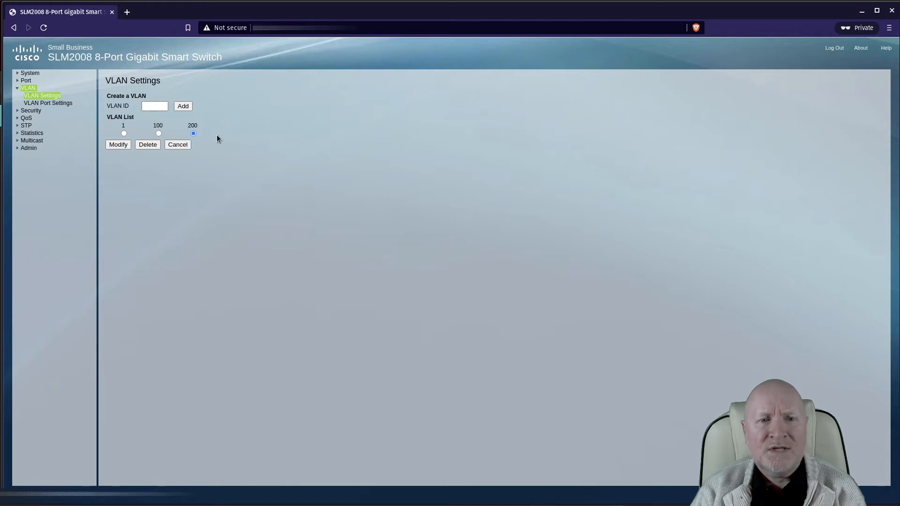
Step: Set the PVID of port 1 to 200 and of port 2 to 100, saving the port table after each change
left_click(51, 103)
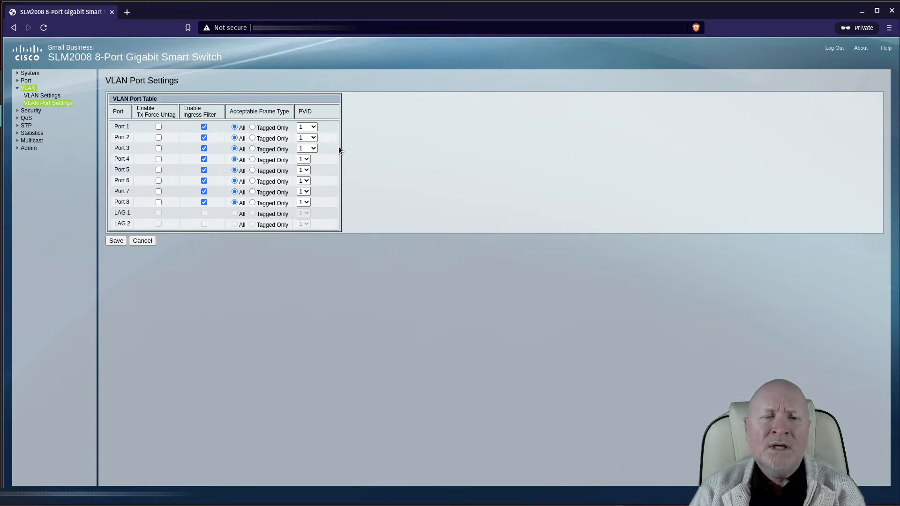
left_click(313, 125)
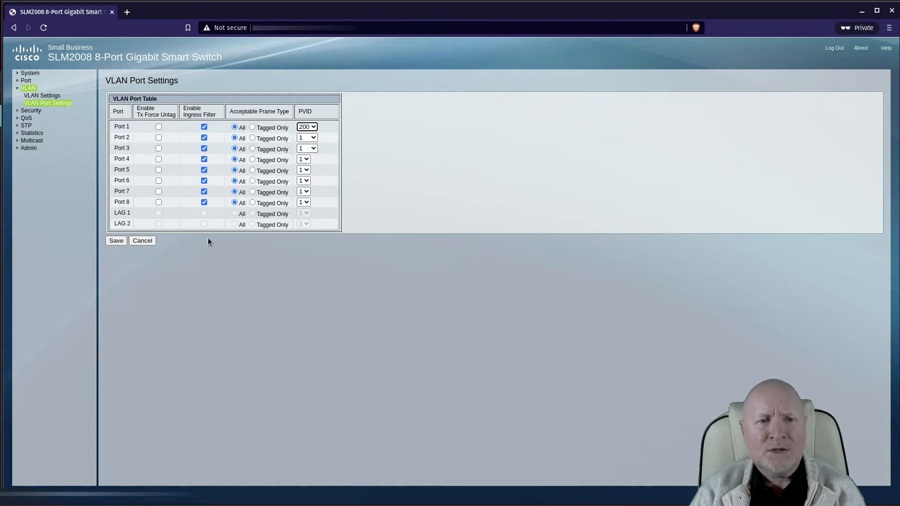
left_click(116, 240)
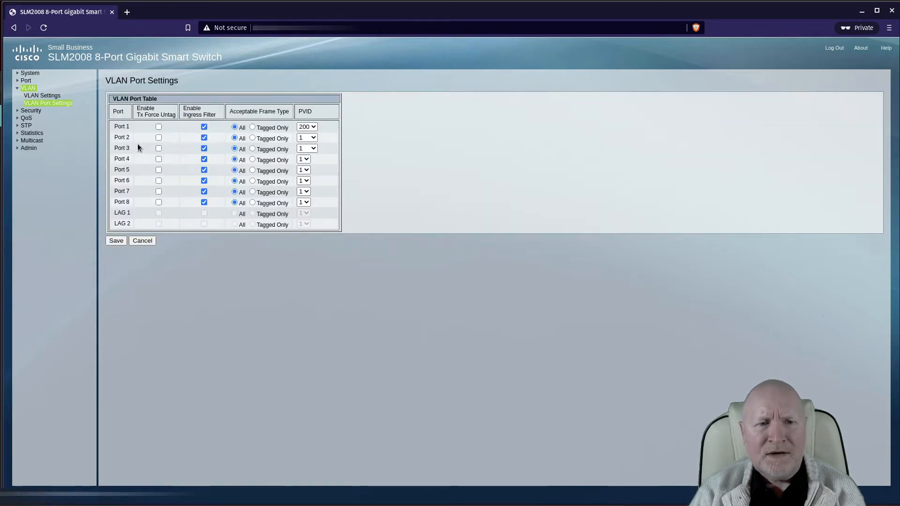
left_click(305, 139)
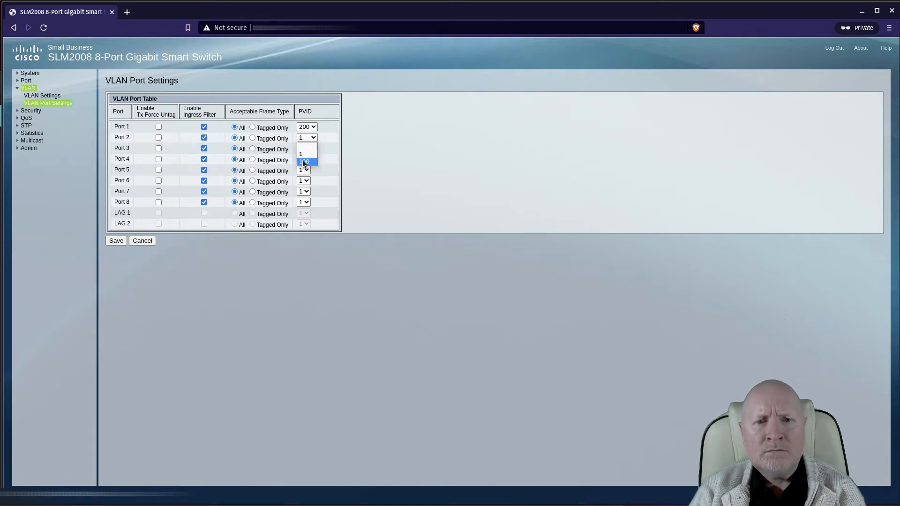
left_click(302, 161)
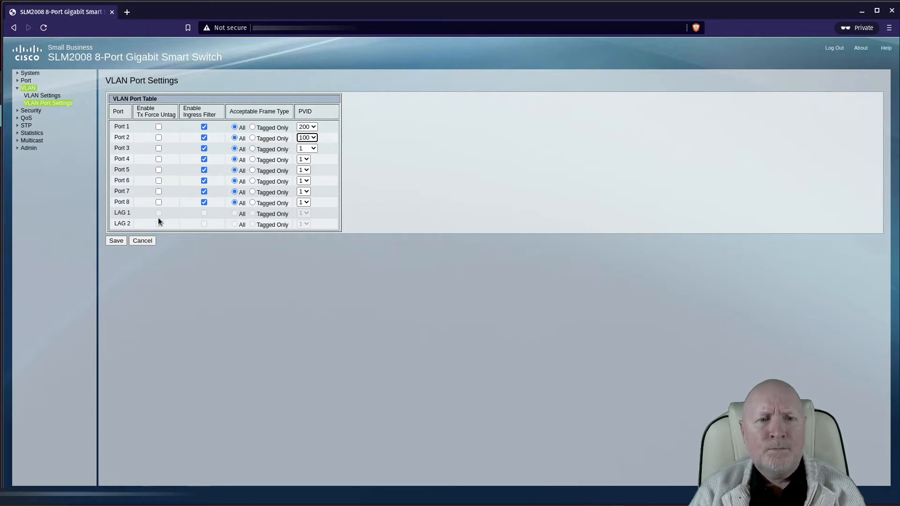
left_click(123, 241)
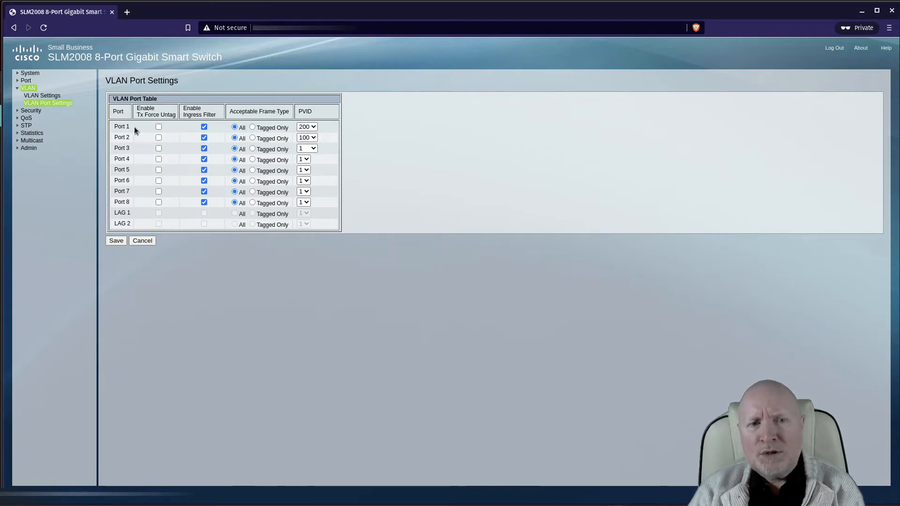
Step: Review the PVID choices for port 3 and the member ports of VLAN 200
left_click(313, 149)
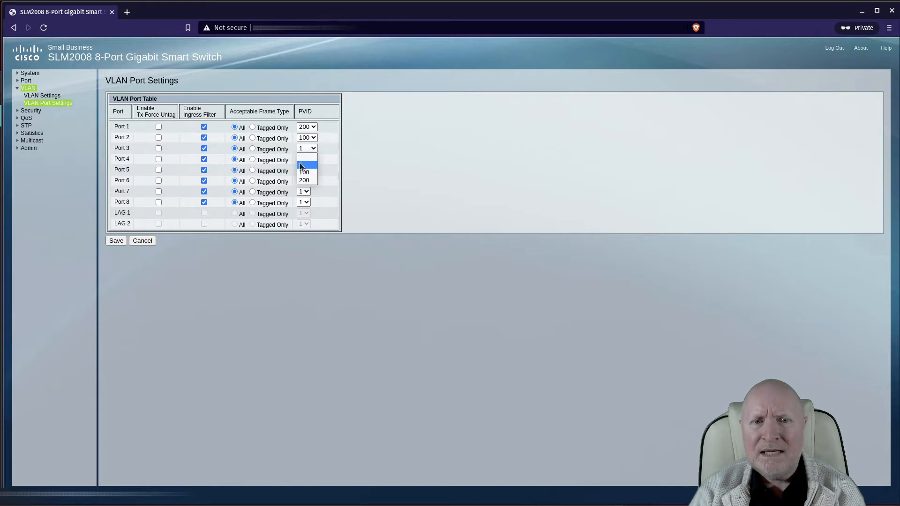
left_click(375, 159)
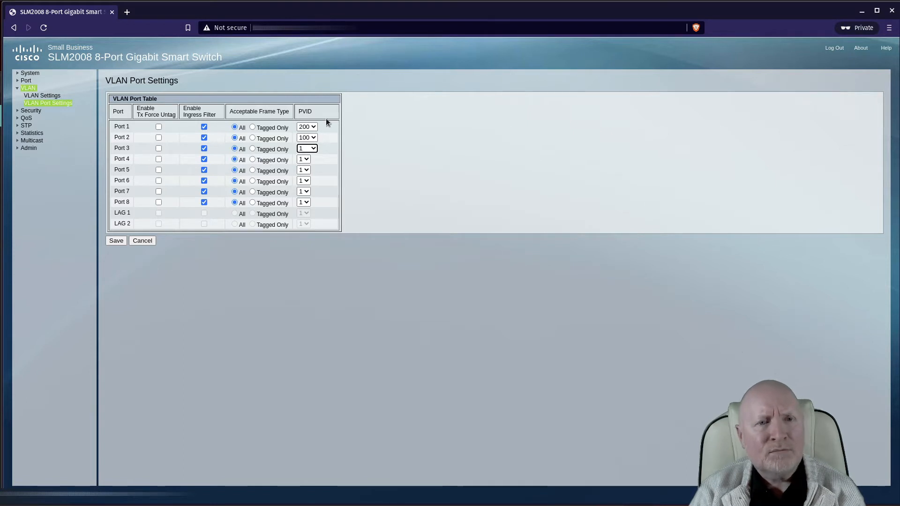
left_click(56, 96)
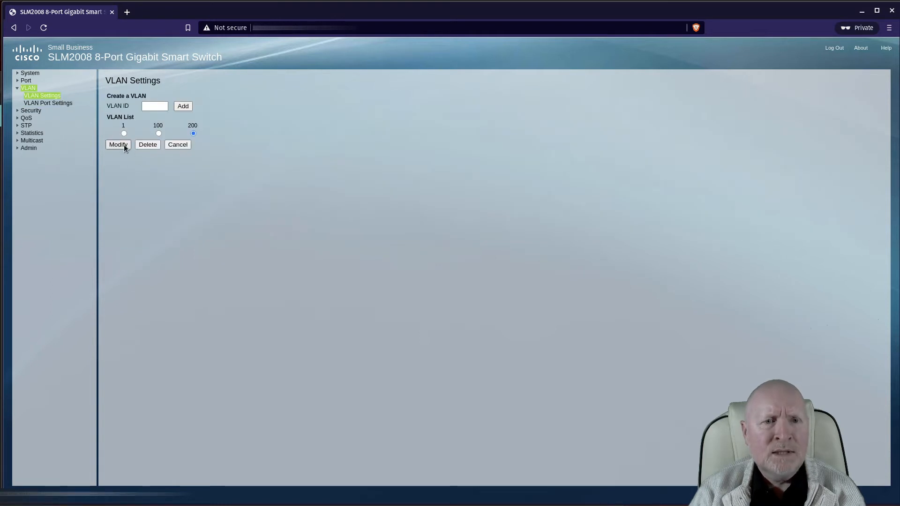
left_click(123, 144)
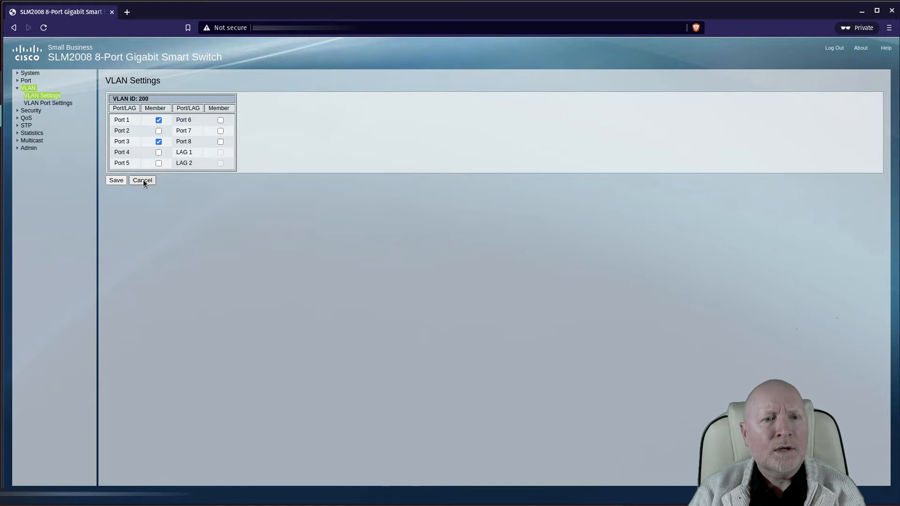
left_click(123, 182)
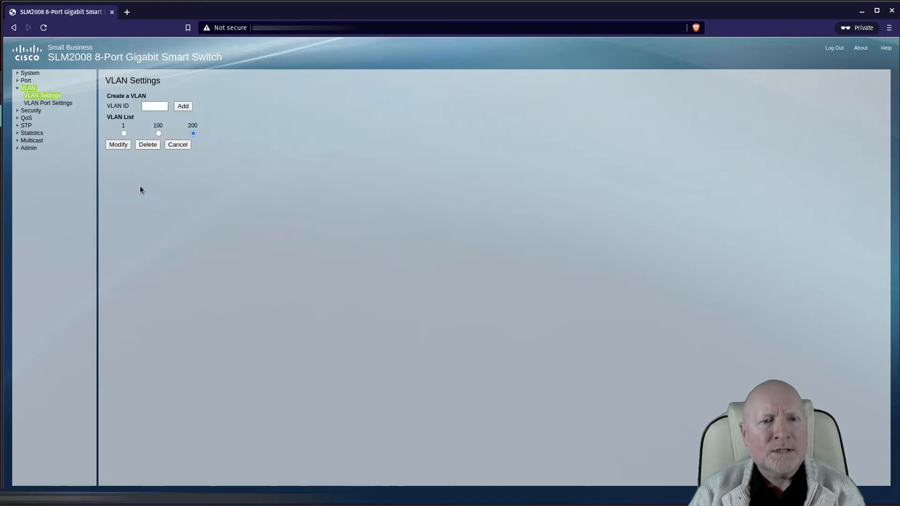
Step: Create VLAN 3000 with only port 3 as a member and save it
left_click(153, 106)
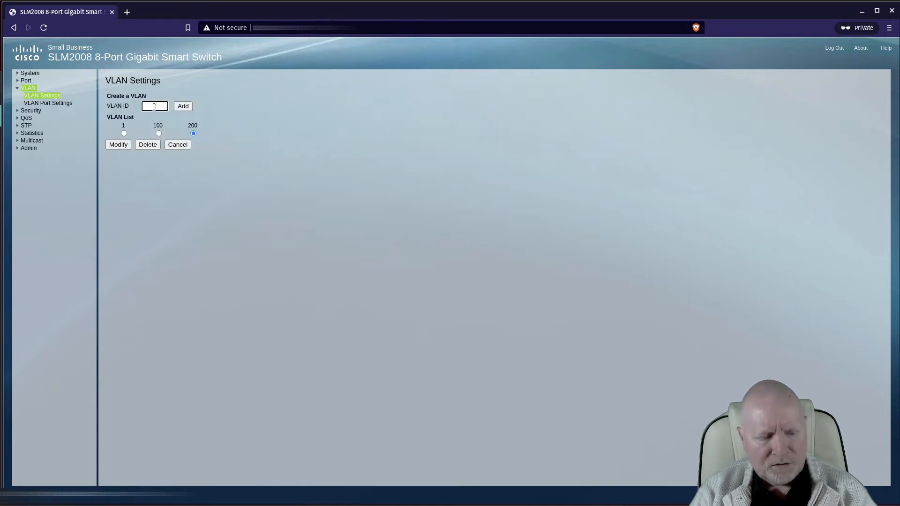
type("3000")
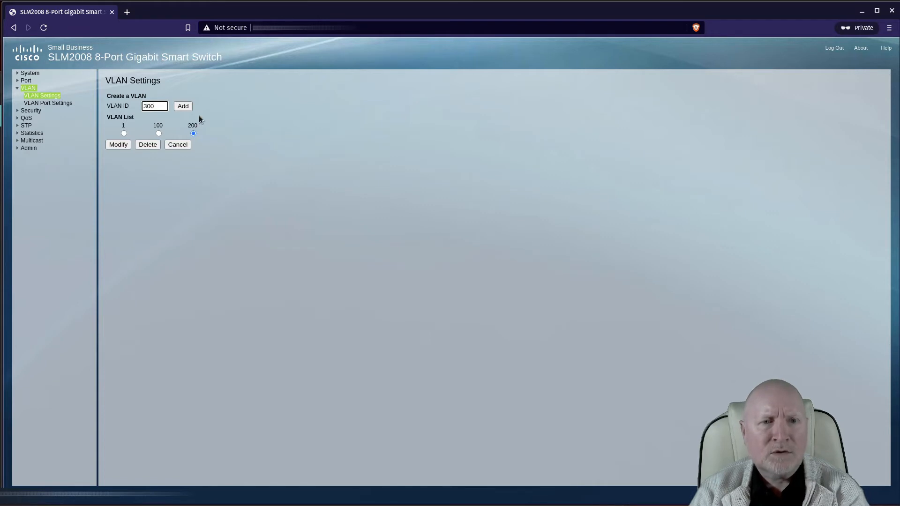
left_click(180, 107)
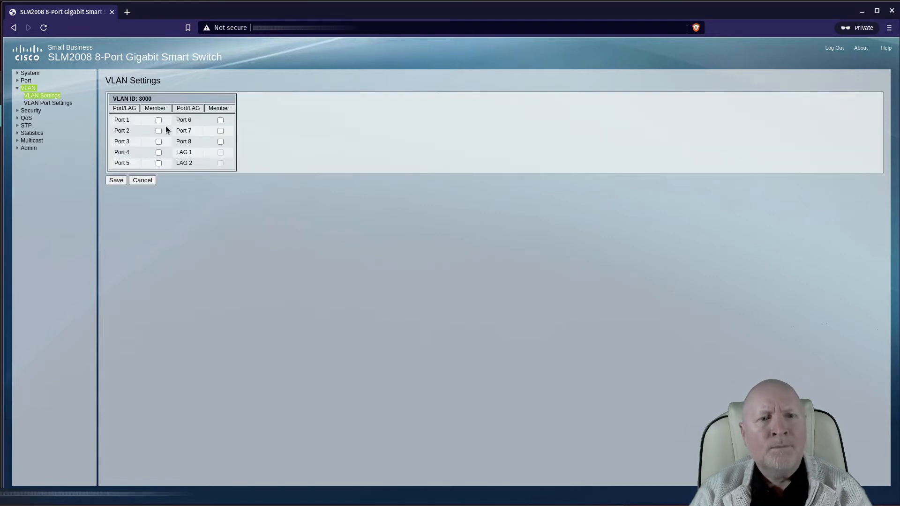
left_click(158, 141)
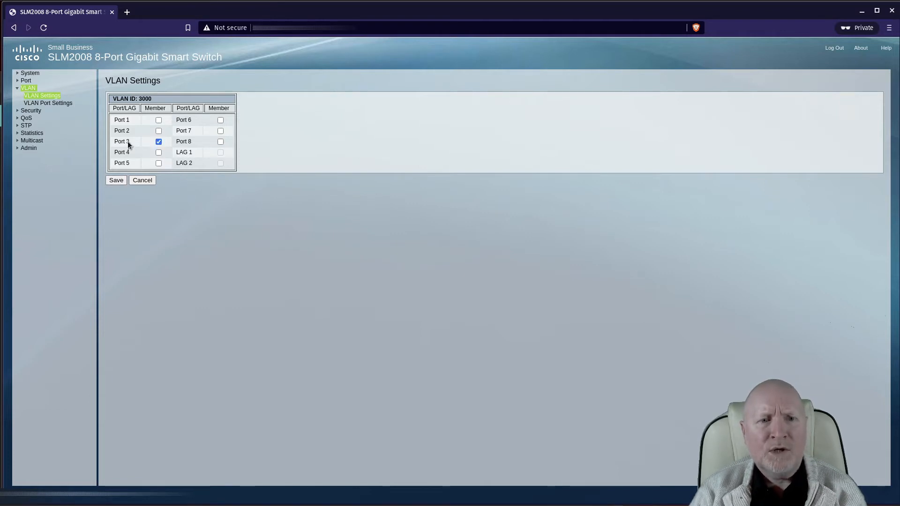
left_click(113, 183)
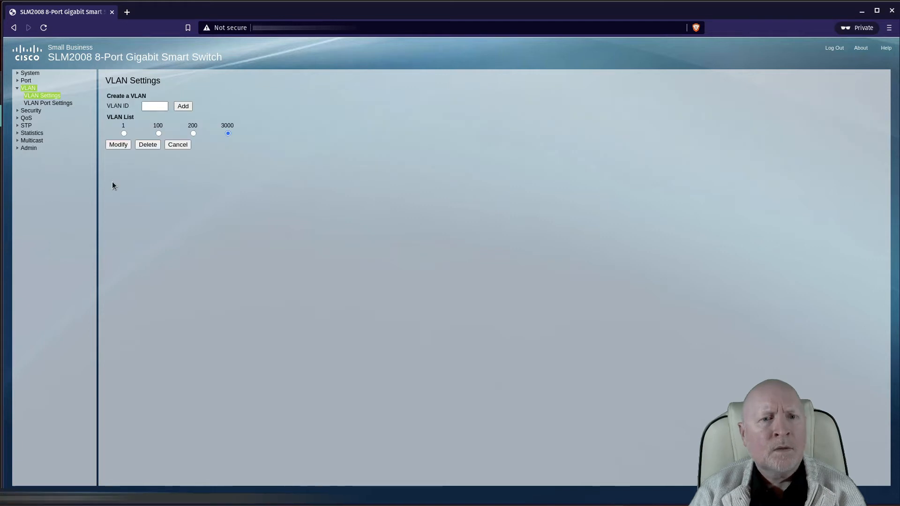
Step: Set the PVID of port 3 to 3000 in the VLAN port table and save the change
left_click(66, 103)
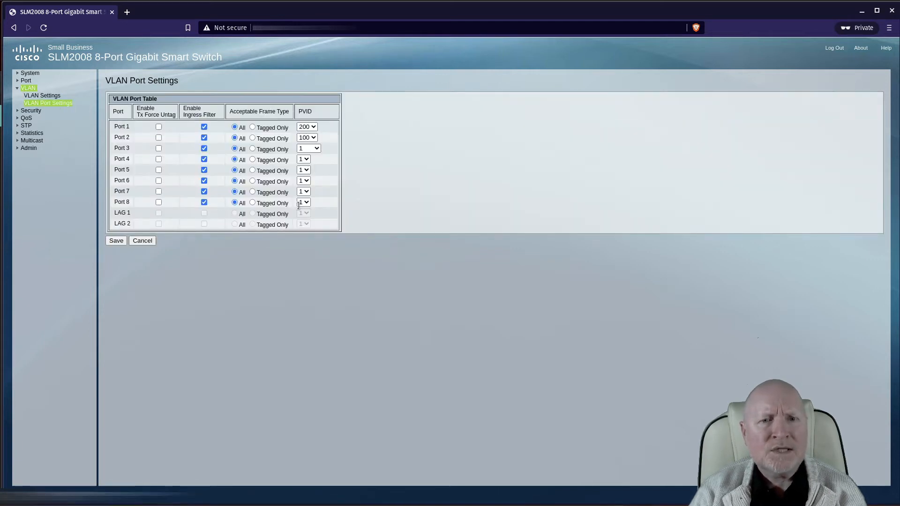
left_click(317, 147)
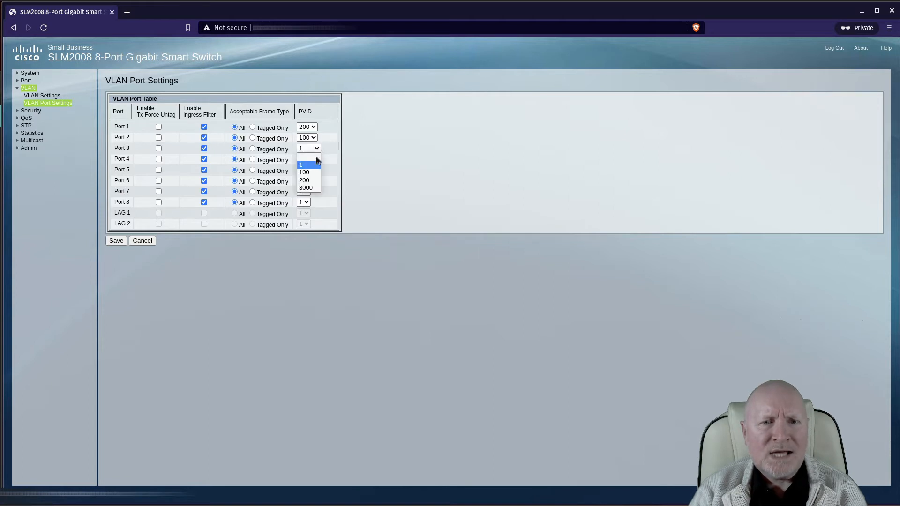
left_click(316, 187)
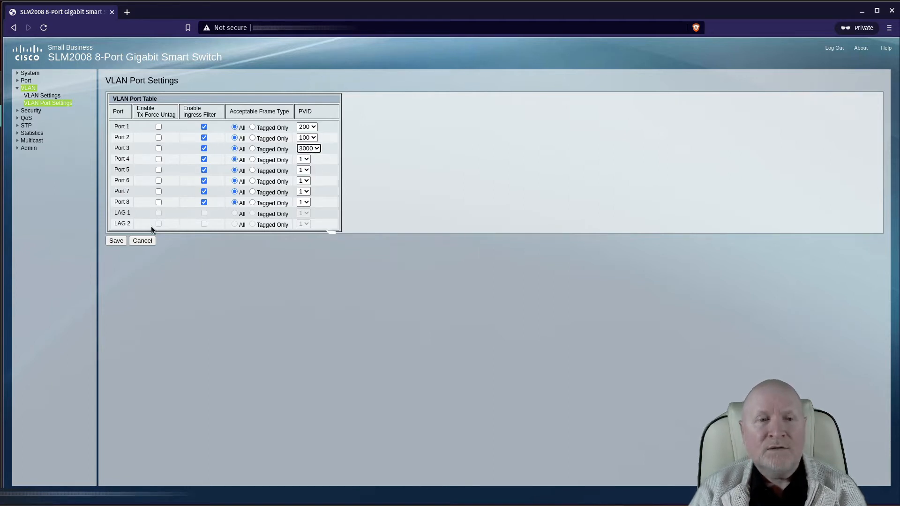
left_click(122, 240)
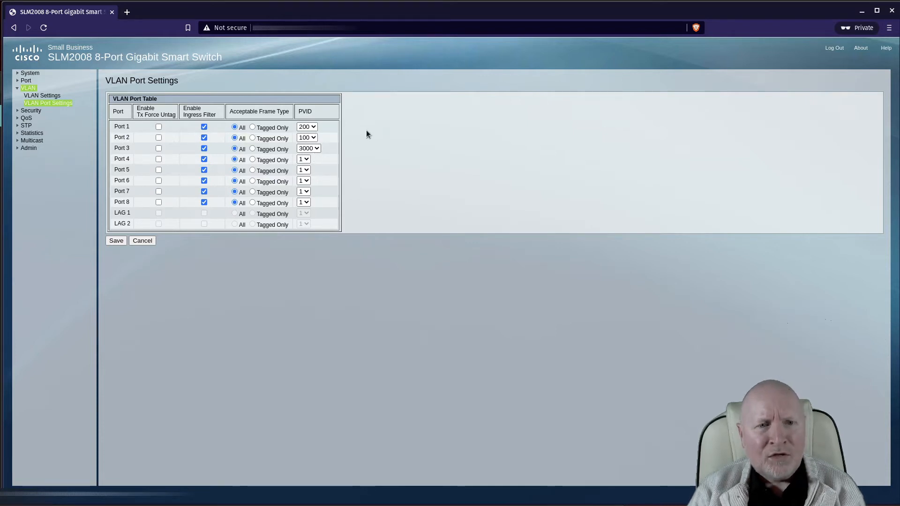
Step: Remove ports 1, 2 and 3 from the members of VLAN 1 and save the membership
left_click(307, 127)
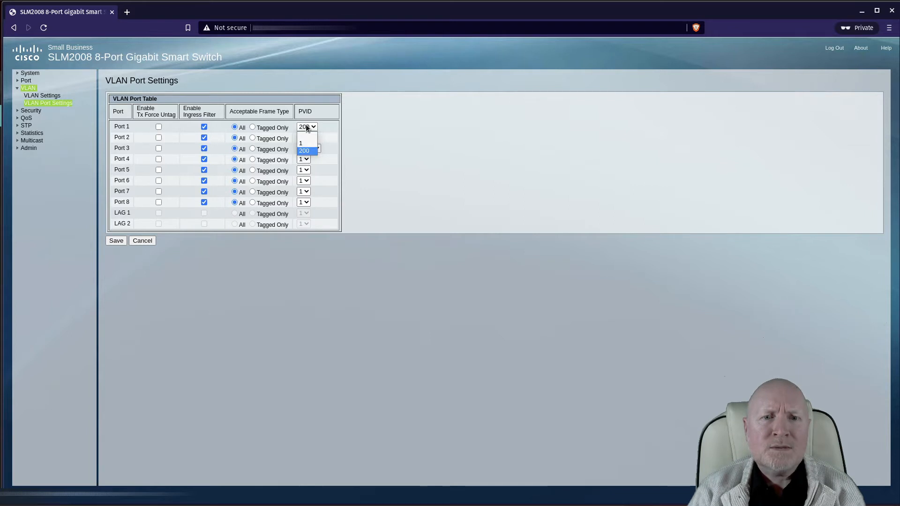
left_click(304, 150)
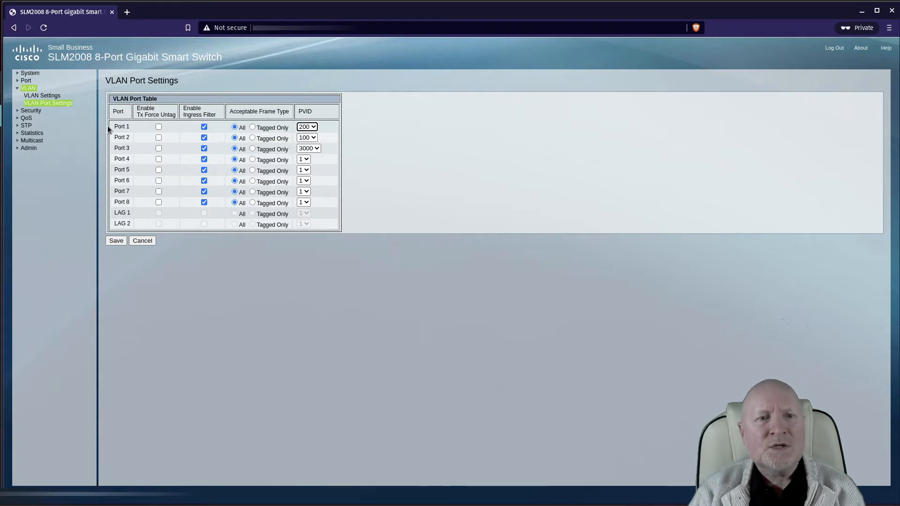
left_click(59, 96)
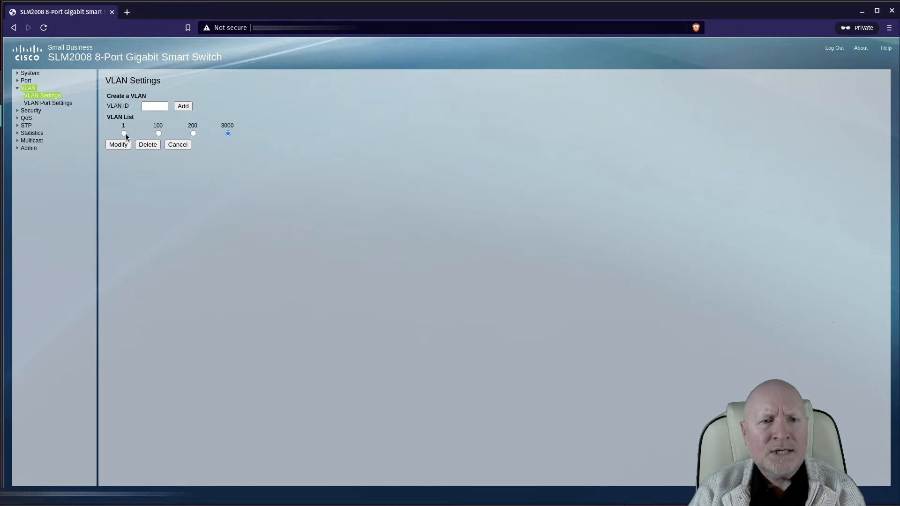
left_click(124, 134)
left_click(121, 145)
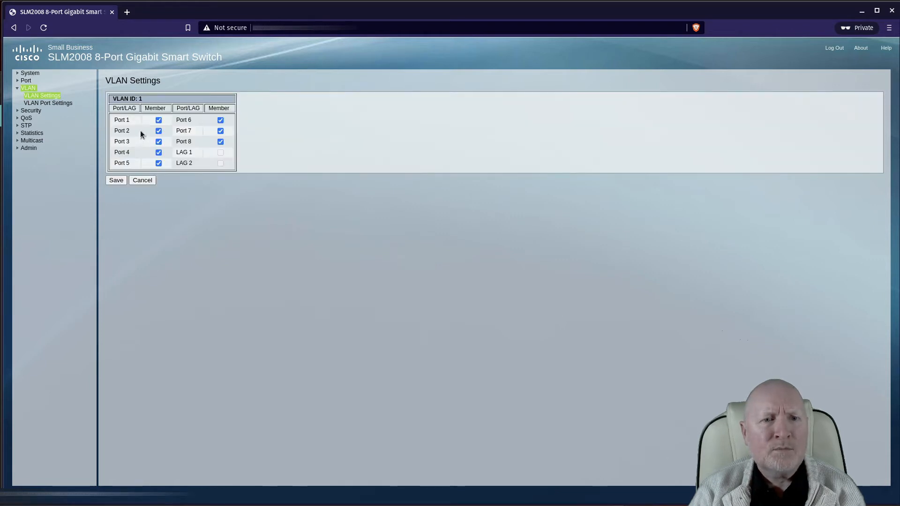
left_click(159, 130)
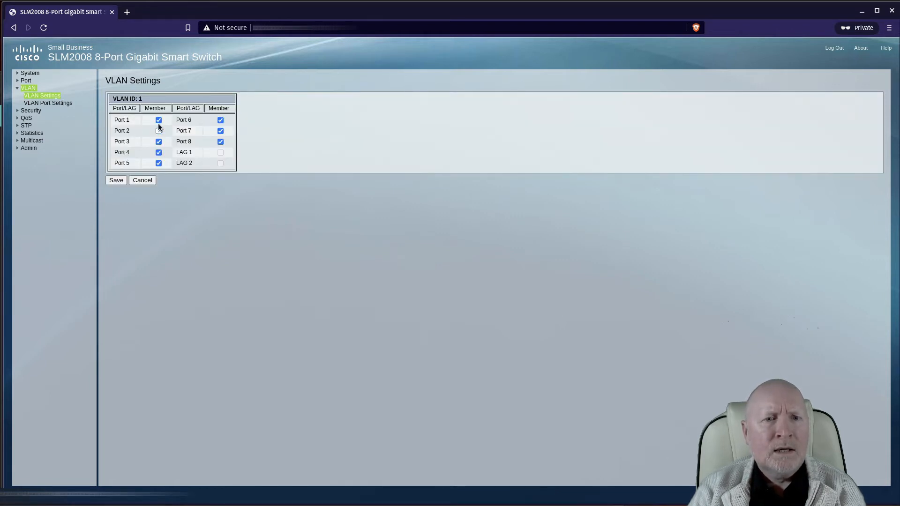
left_click(158, 140)
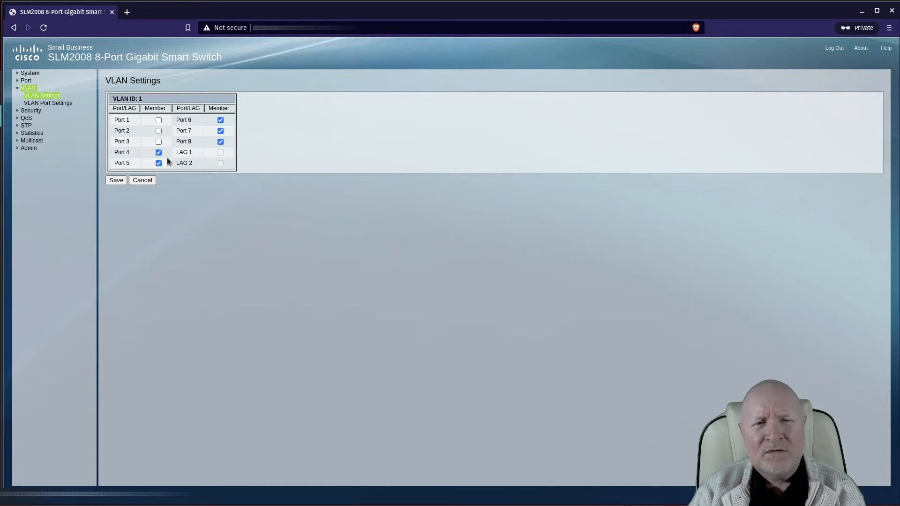
left_click(111, 183)
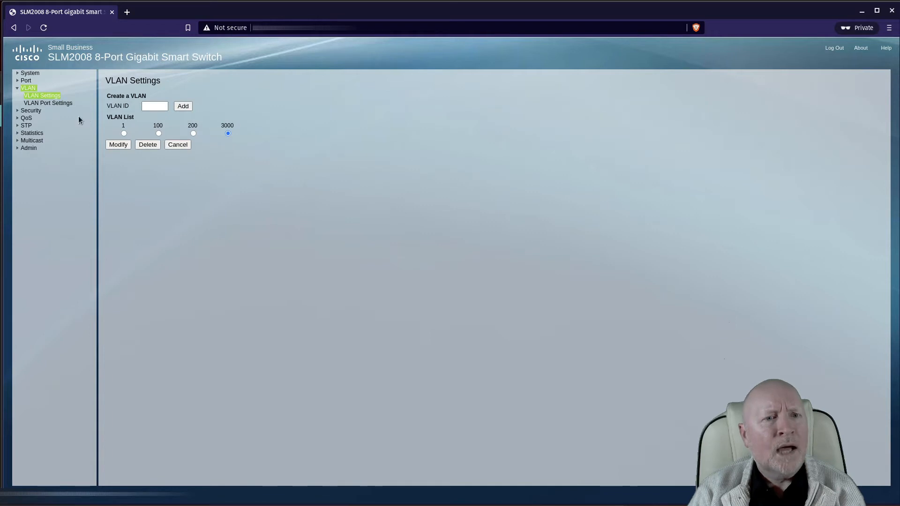
Step: Check which PVID choices port 1 offers in the VLAN port table
left_click(62, 103)
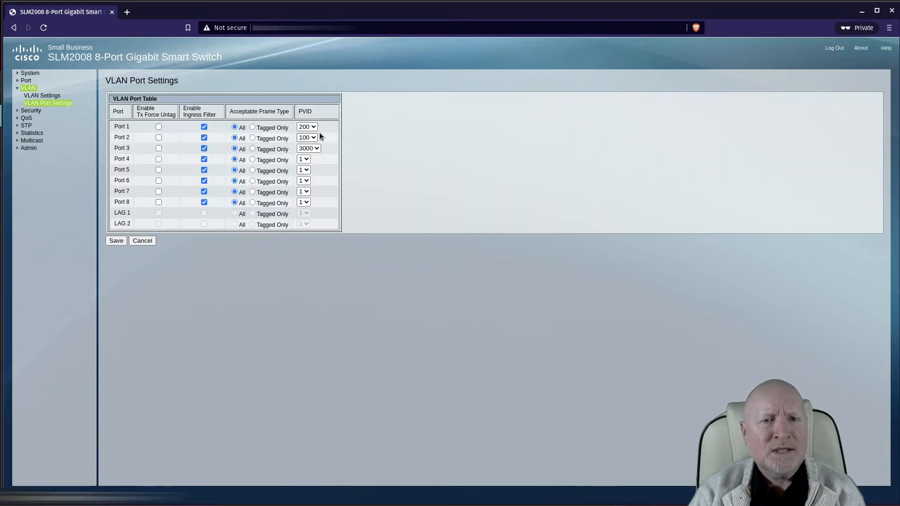
left_click(312, 128)
left_click(312, 129)
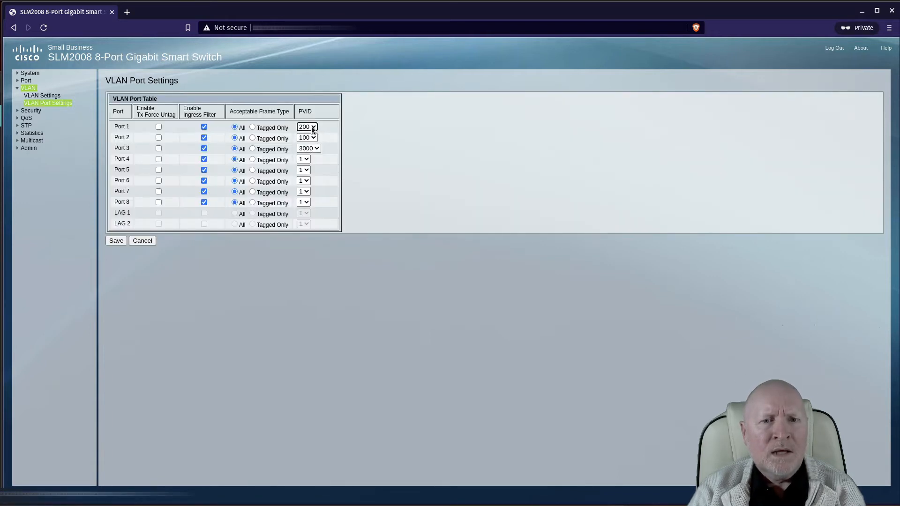
left_click(312, 128)
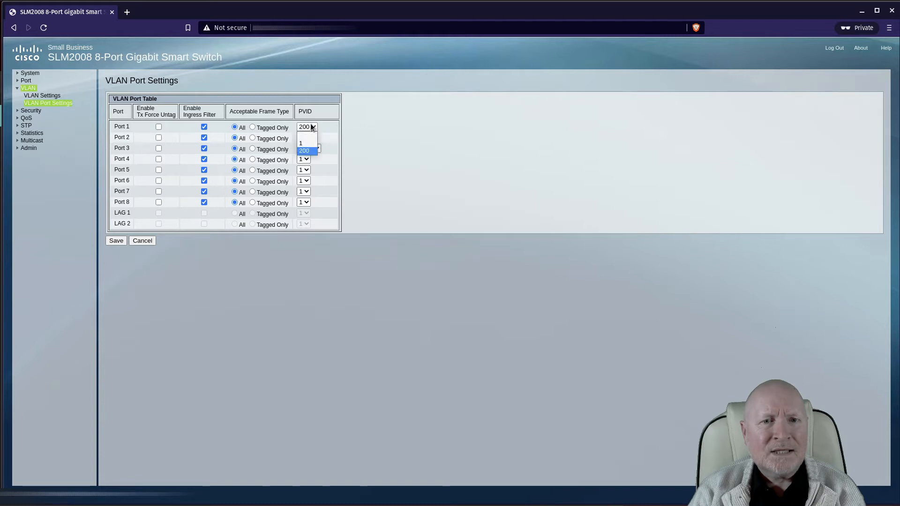
left_click(301, 319)
Step: Reopen the member ports of VLAN 1 and save the membership again
left_click(58, 96)
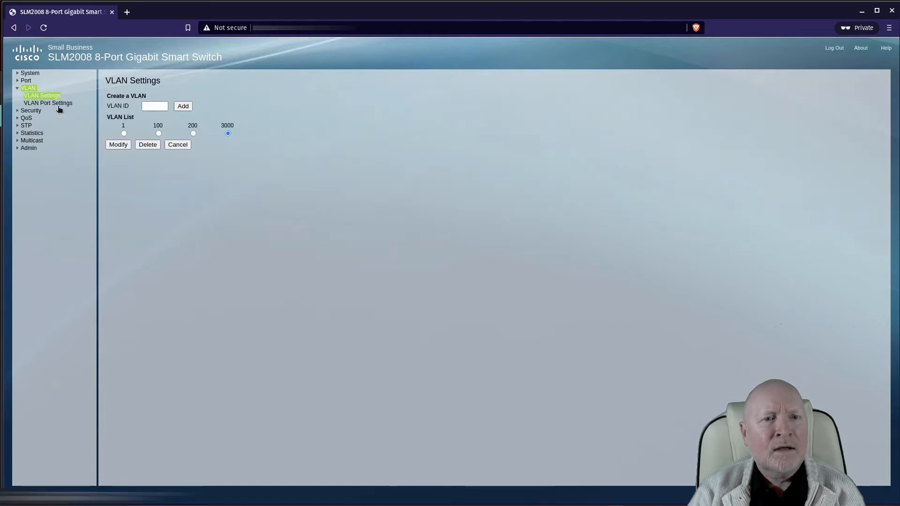
left_click(124, 134)
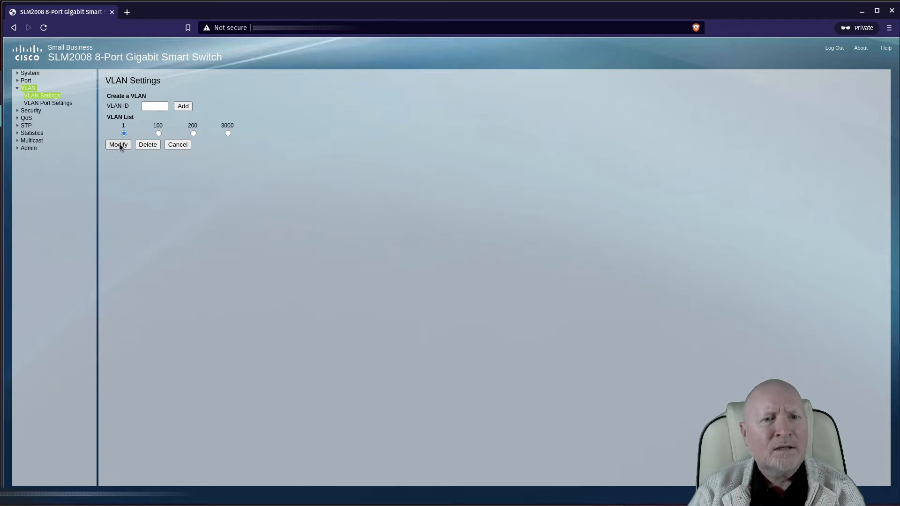
left_click(120, 145)
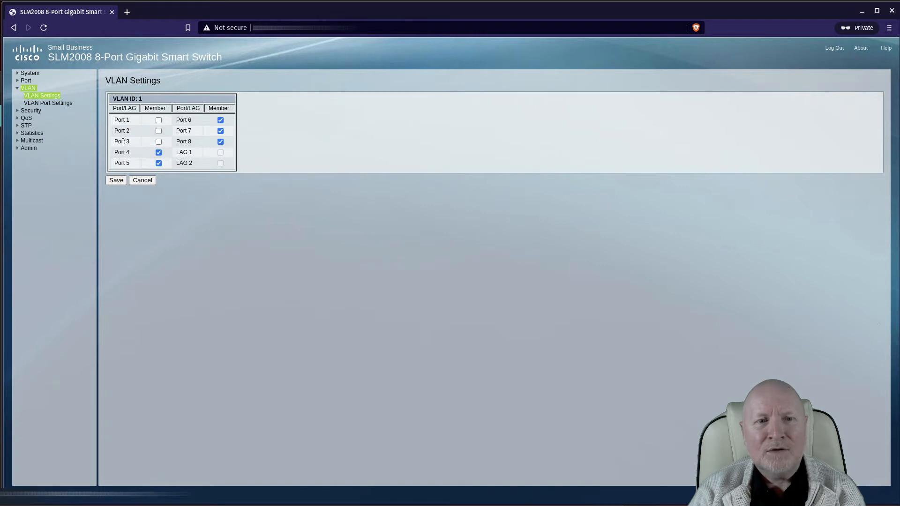
left_click(121, 180)
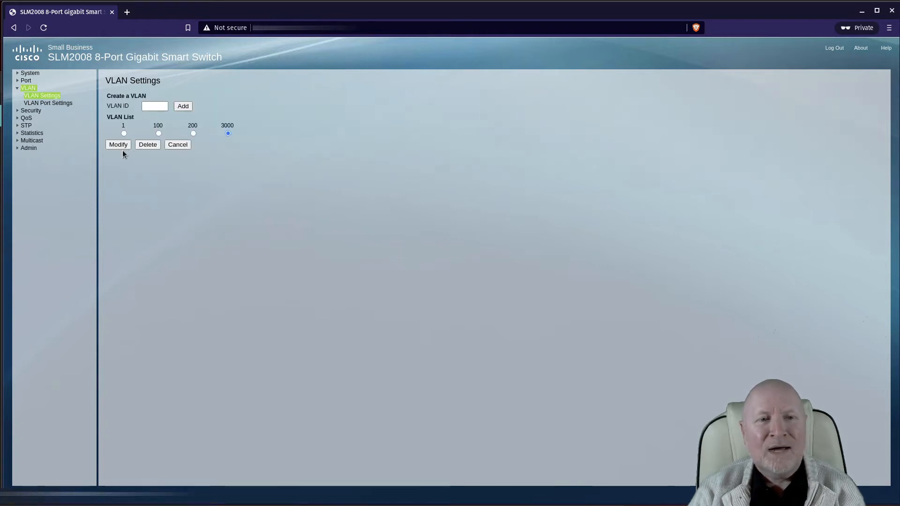
Step: Compare the PVID choices offered for port 1 and port 3 in the VLAN port table
left_click(61, 104)
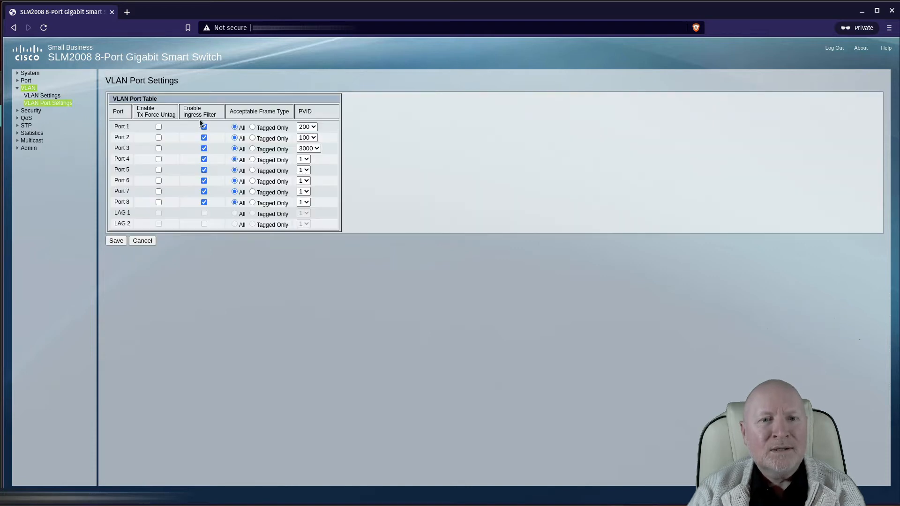
left_click(303, 129)
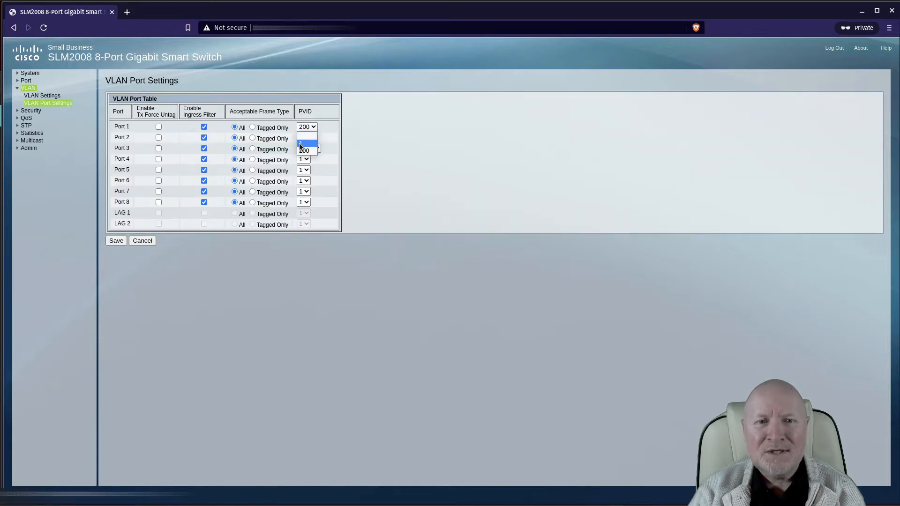
left_click(396, 162)
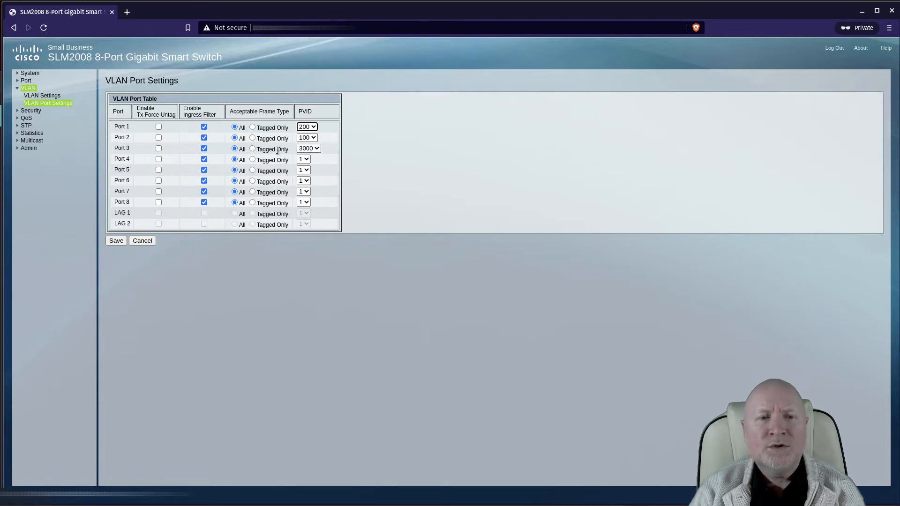
left_click(317, 148)
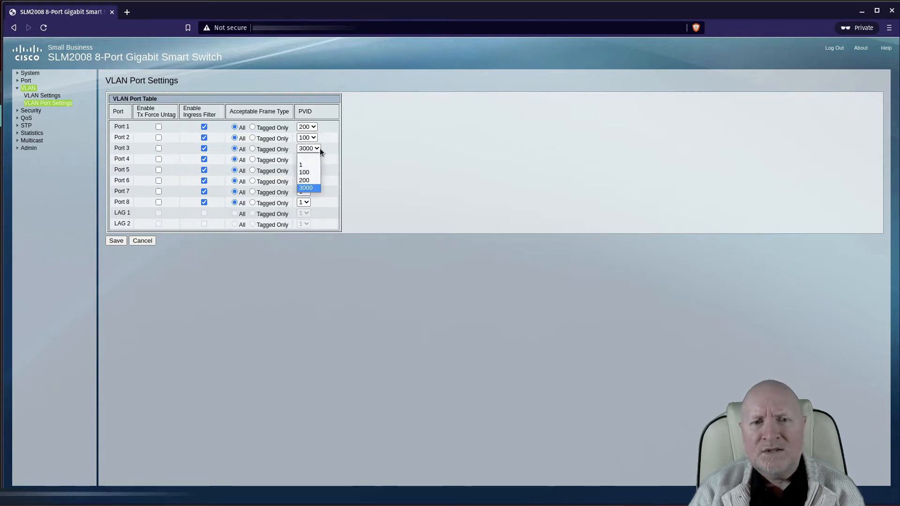
left_click(320, 148)
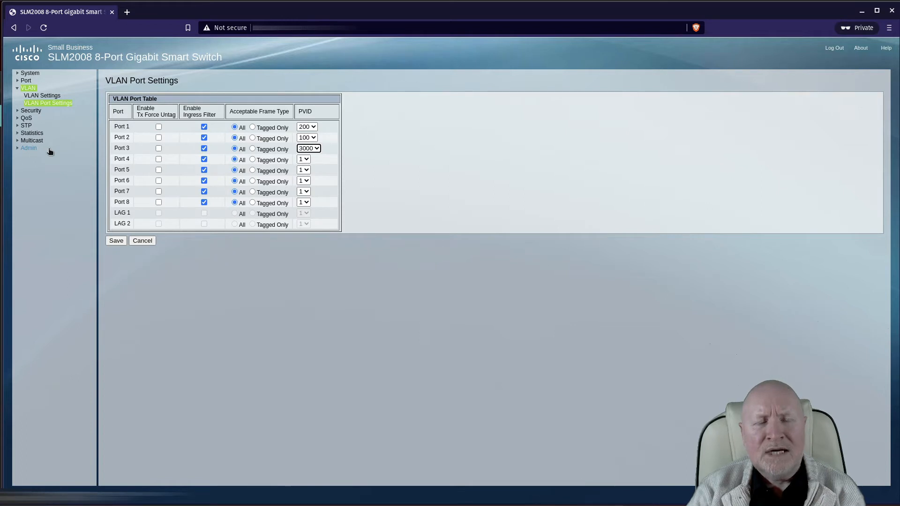
Step: Find the management VLAN setting in the switch's system settings
left_click(35, 148)
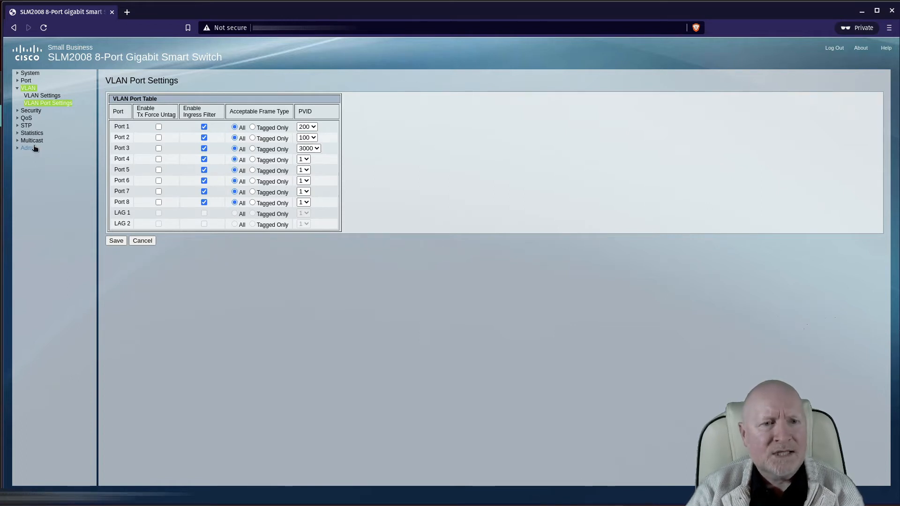
left_click(34, 148)
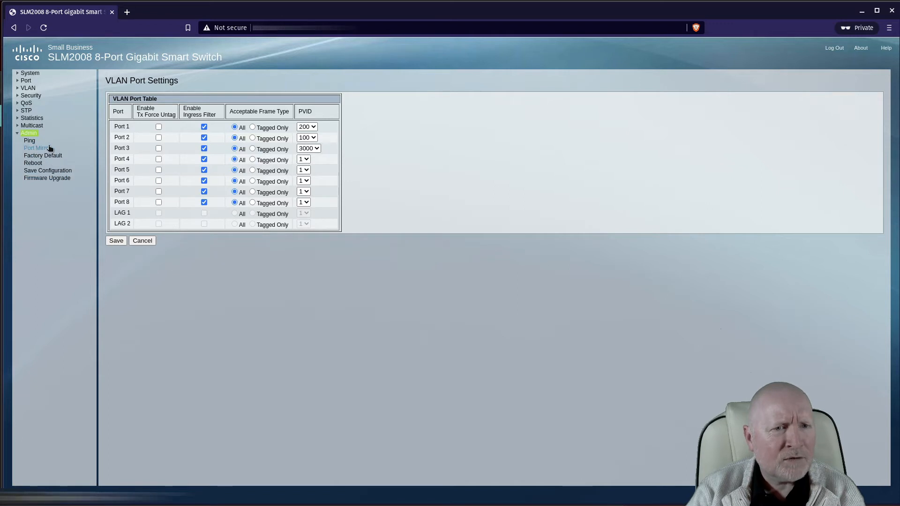
left_click(30, 73)
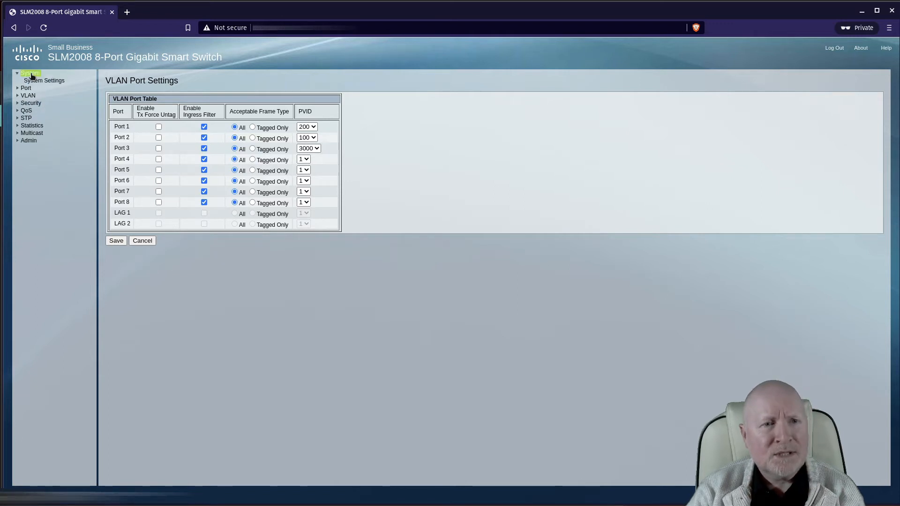
left_click(34, 81)
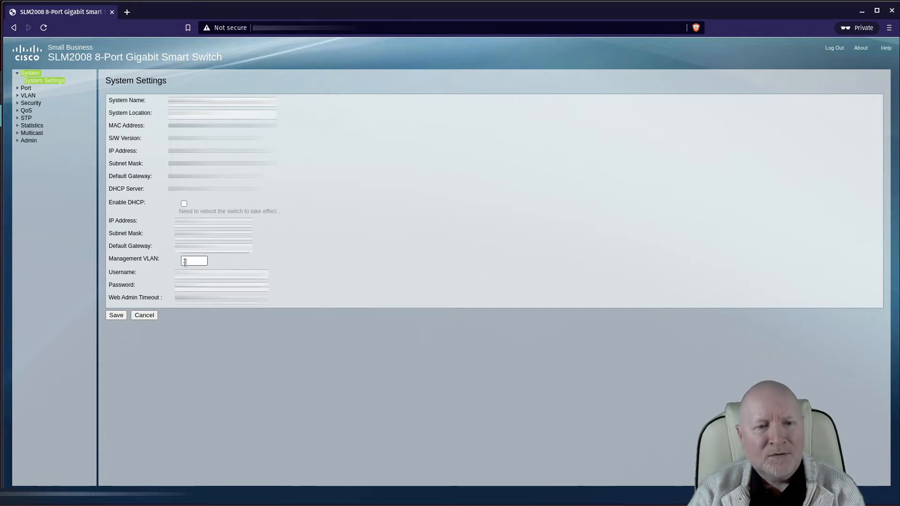
Step: Look over the port settings table and the PVID assignments in the VLAN port table
left_click(24, 88)
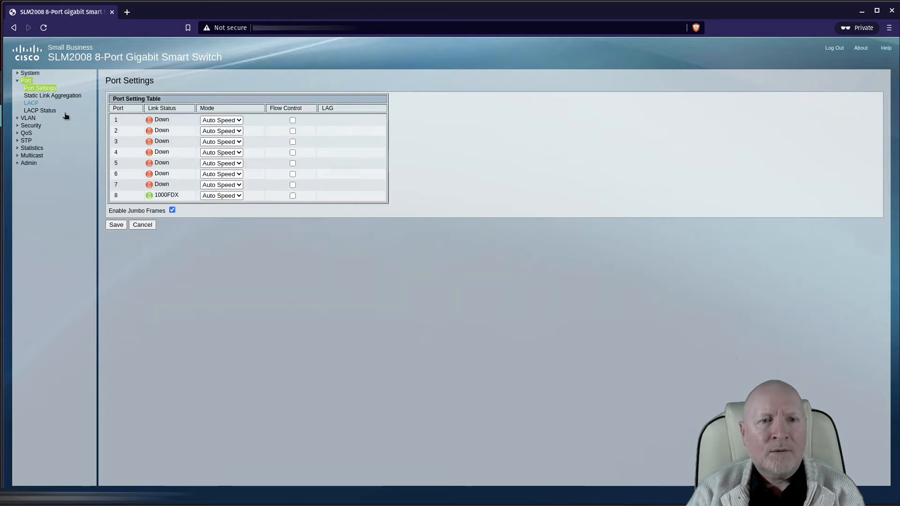
left_click(29, 119)
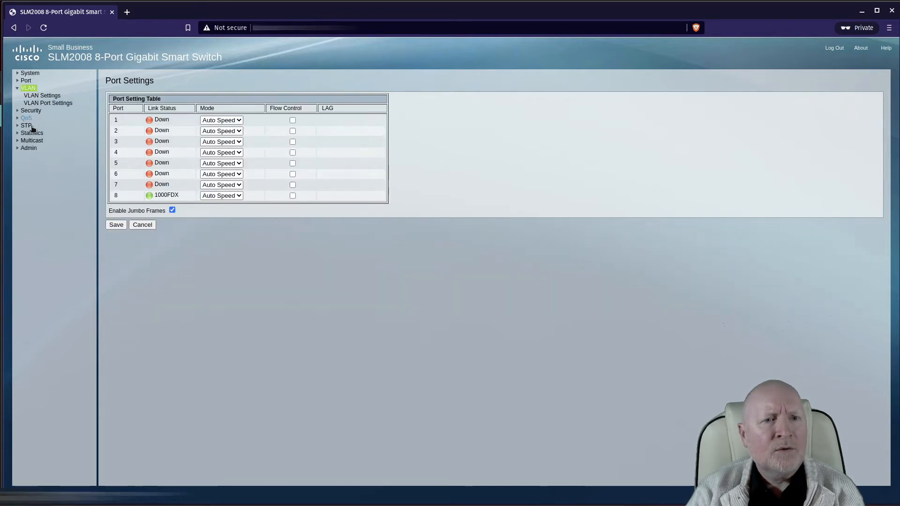
left_click(36, 103)
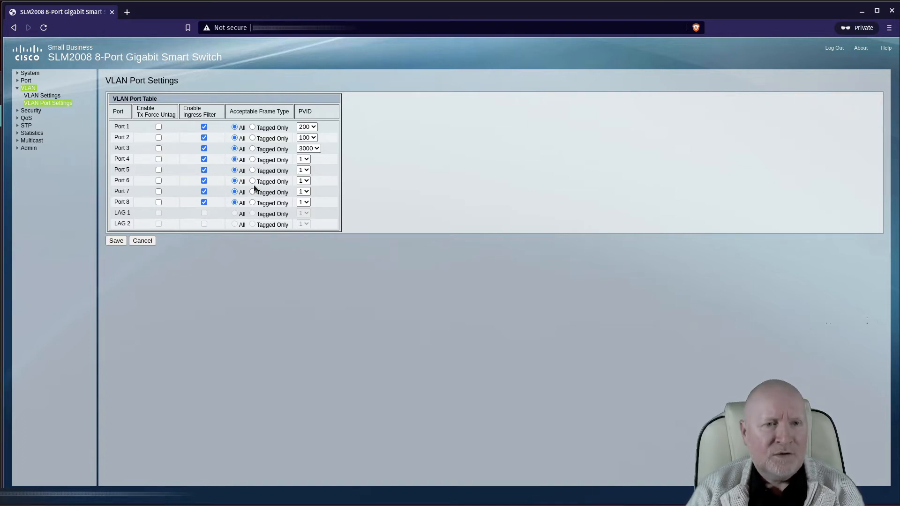
Step: Return to the system settings and examine the Management VLAN field
left_click(30, 73)
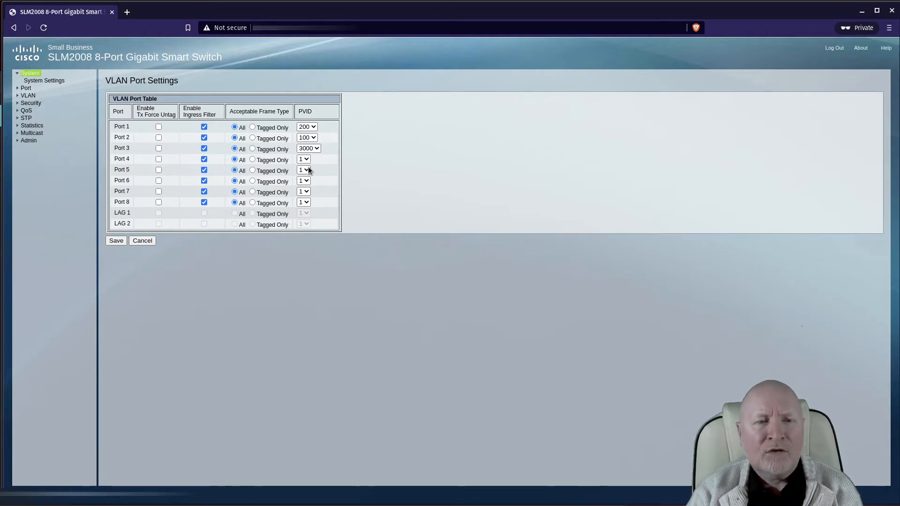
left_click(49, 79)
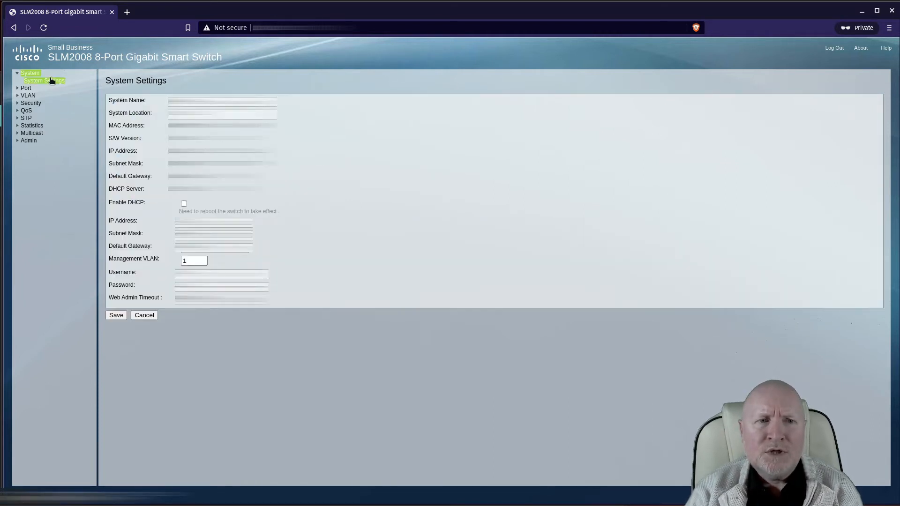
left_click(205, 261)
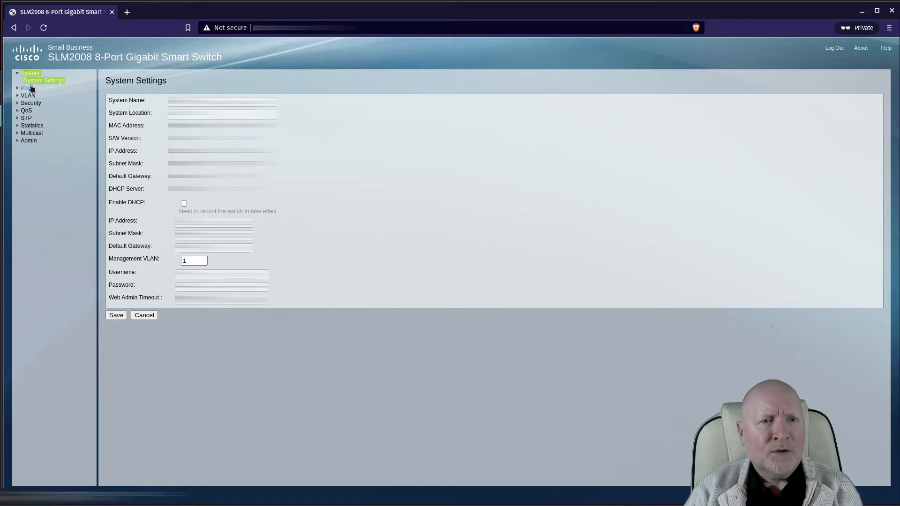
Step: Review the VLAN port table once more, followed by the system settings
left_click(31, 95)
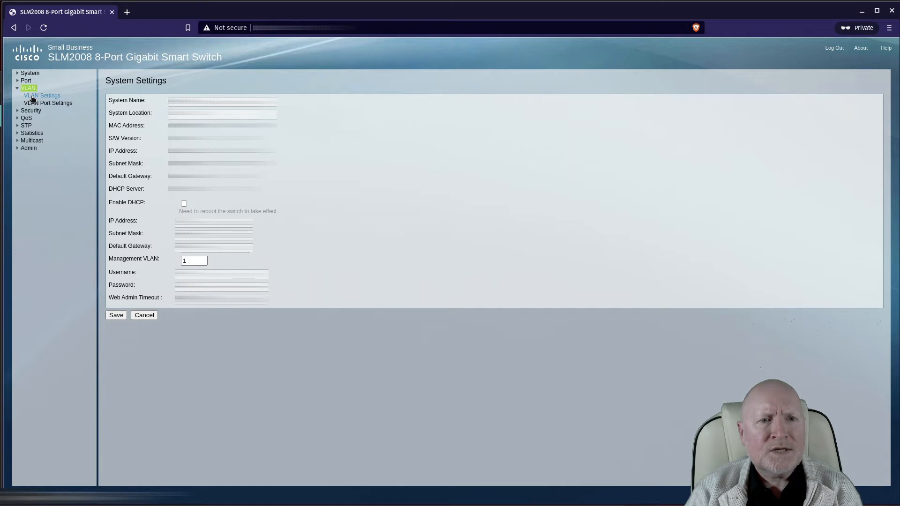
left_click(49, 103)
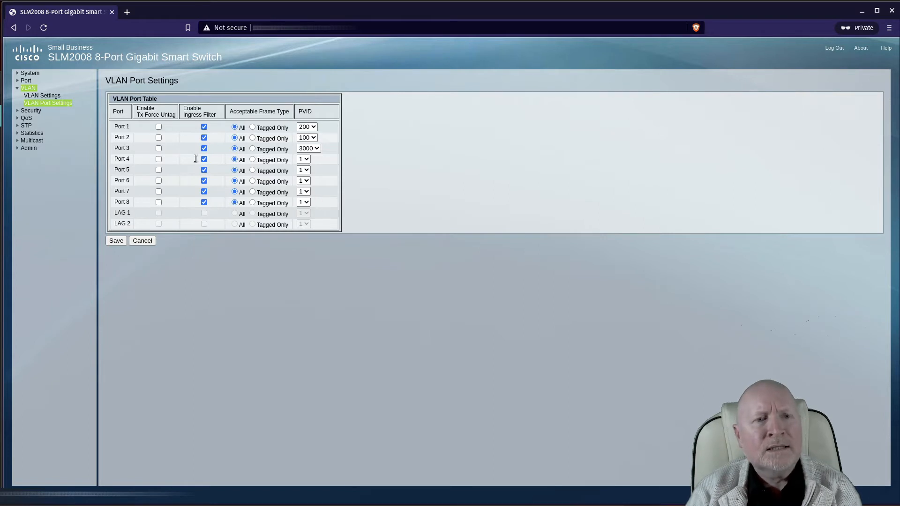
left_click(34, 74)
left_click(43, 80)
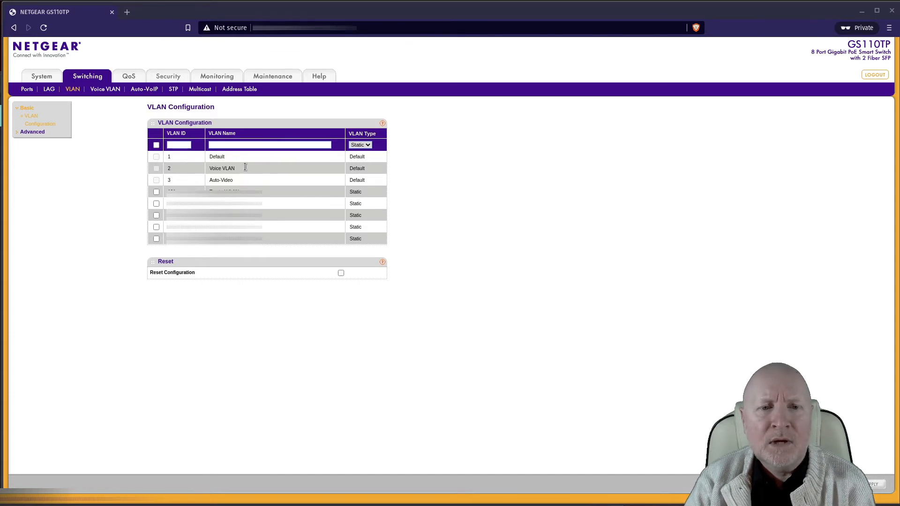
Step: Add a static VLAN with ID 2000 and the name MyVLAN to the VLAN configuration
left_click(190, 144)
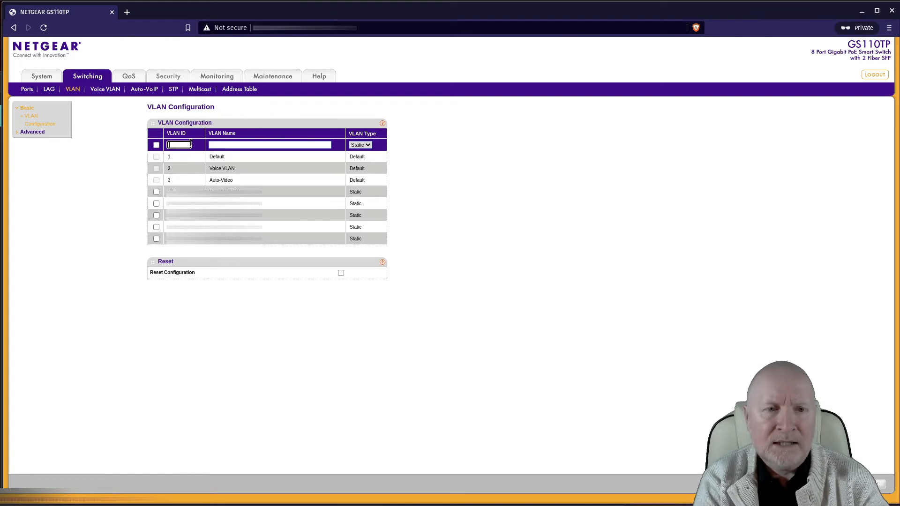
type("2000")
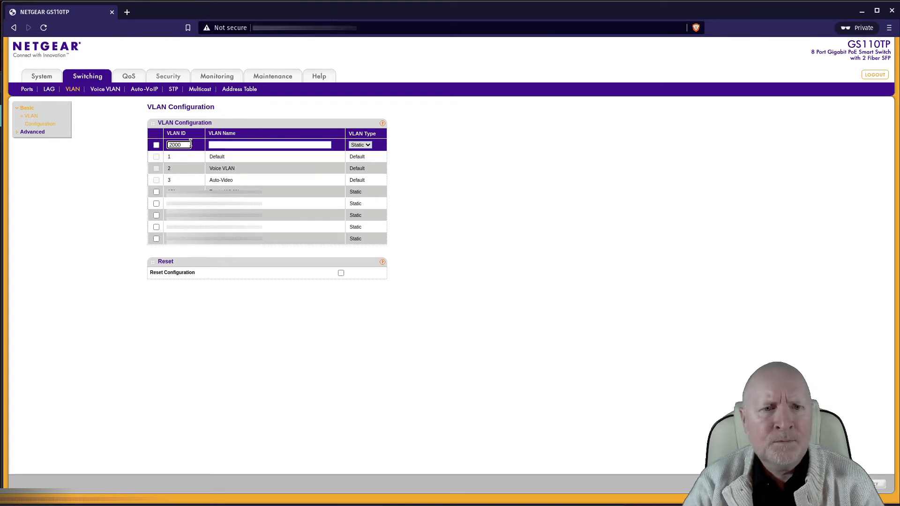
left_click(231, 145)
type("M")
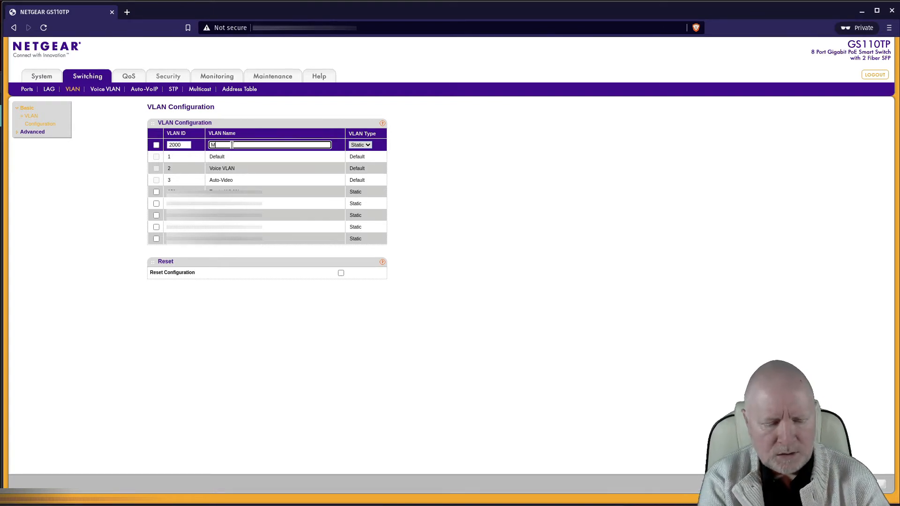
type("yVLAN")
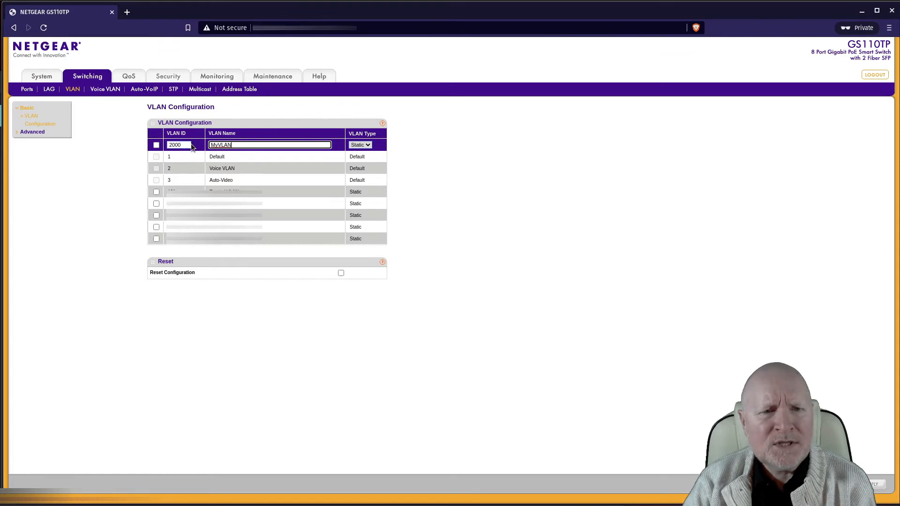
left_click(365, 146)
left_click(366, 149)
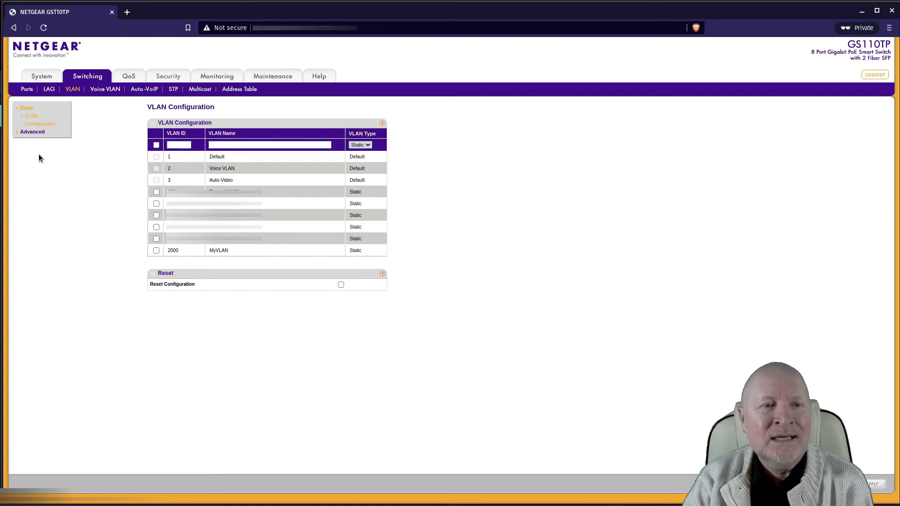
Step: Open the advanced VLAN membership settings for VLAN 2000 and expand its port list
left_click(31, 133)
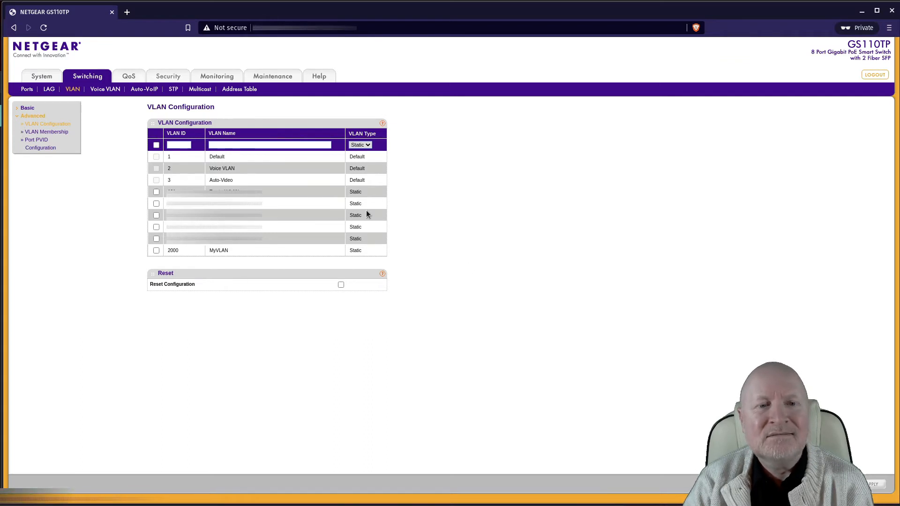
left_click(64, 133)
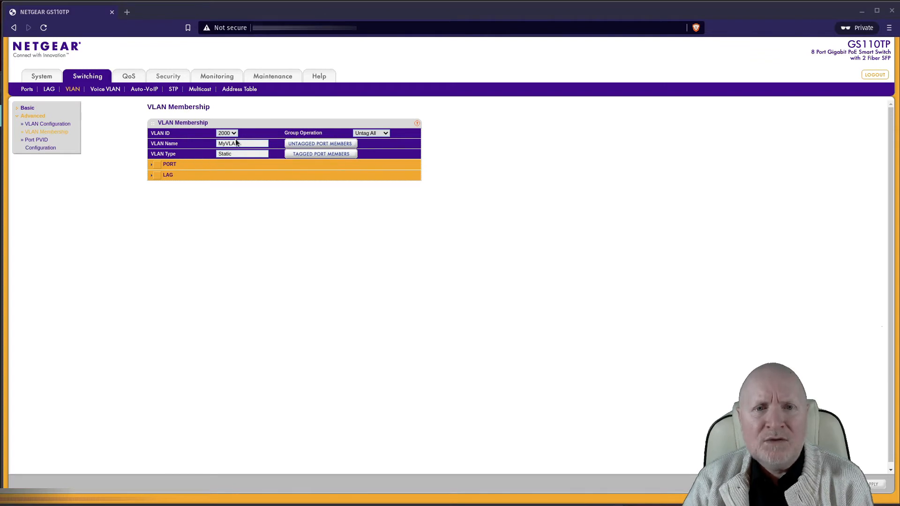
left_click(152, 166)
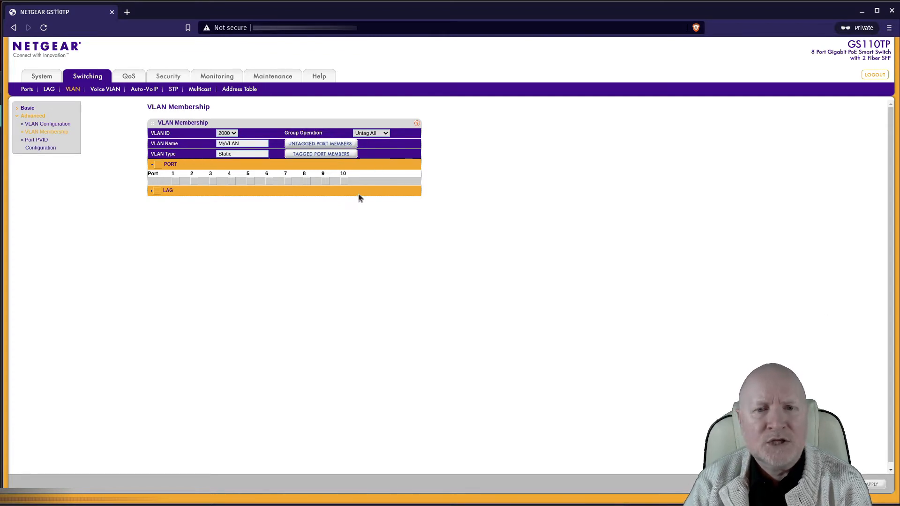
Step: Try the group operations Tag All and Untag All on VLAN 2000's ports, ending with Remove All
left_click(384, 134)
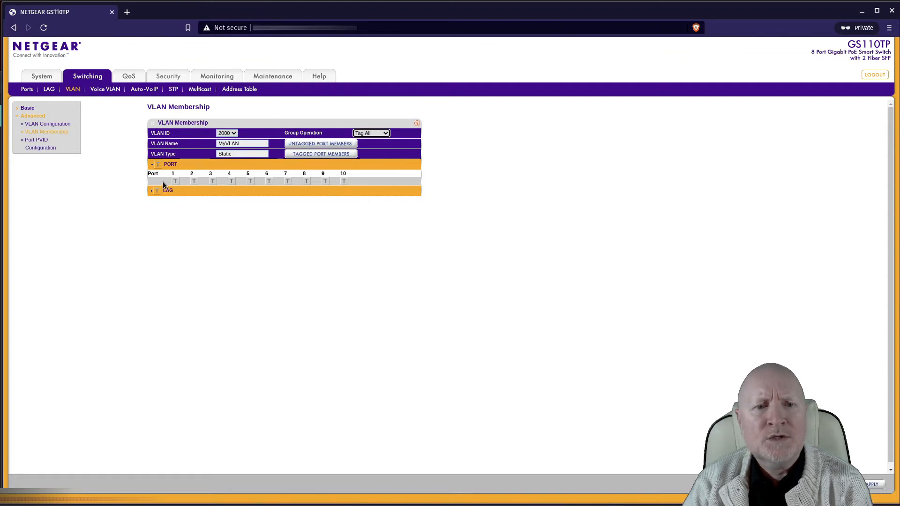
left_click(387, 134)
left_click(379, 142)
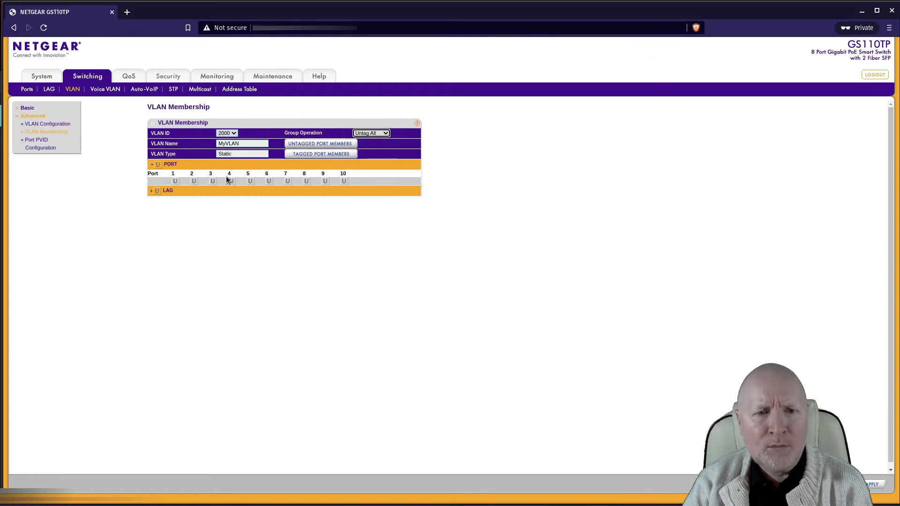
left_click(385, 135)
left_click(375, 153)
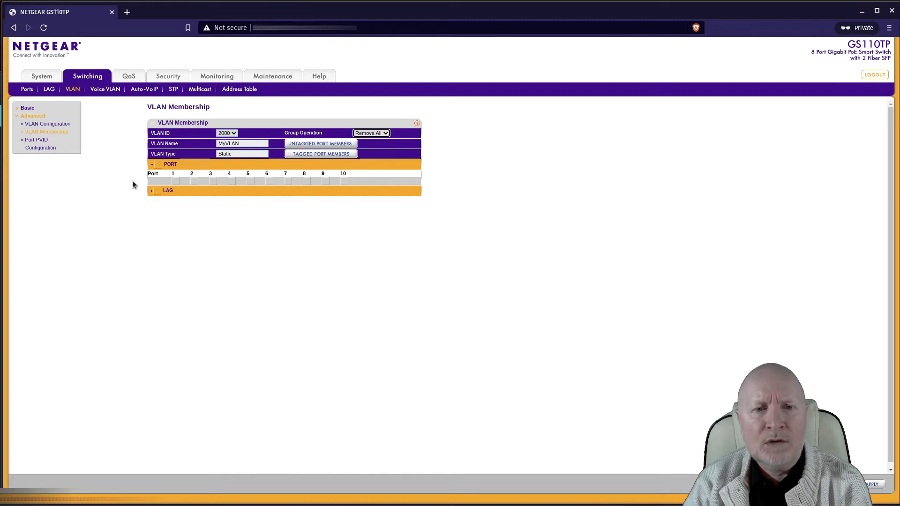
Step: Cycle port 9's membership in VLAN 2000 twice through tagged, untagged and no membership
left_click(325, 182)
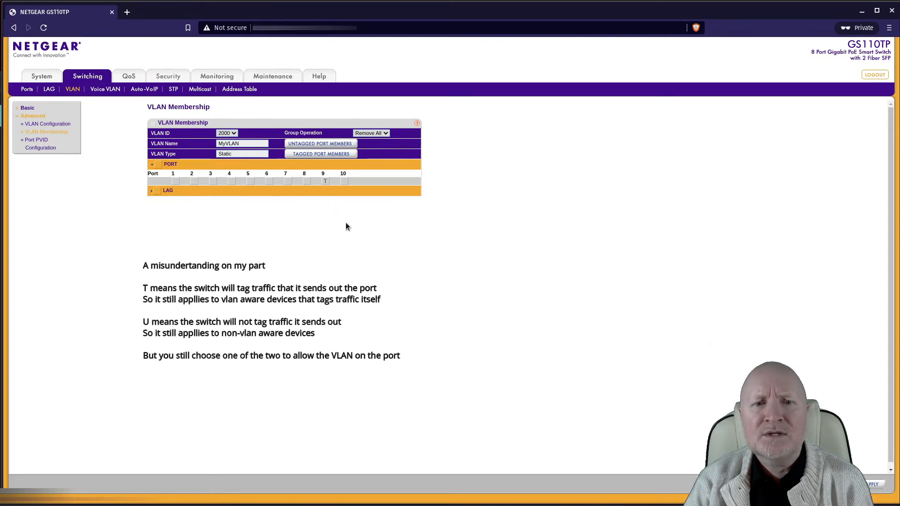
left_click(325, 182)
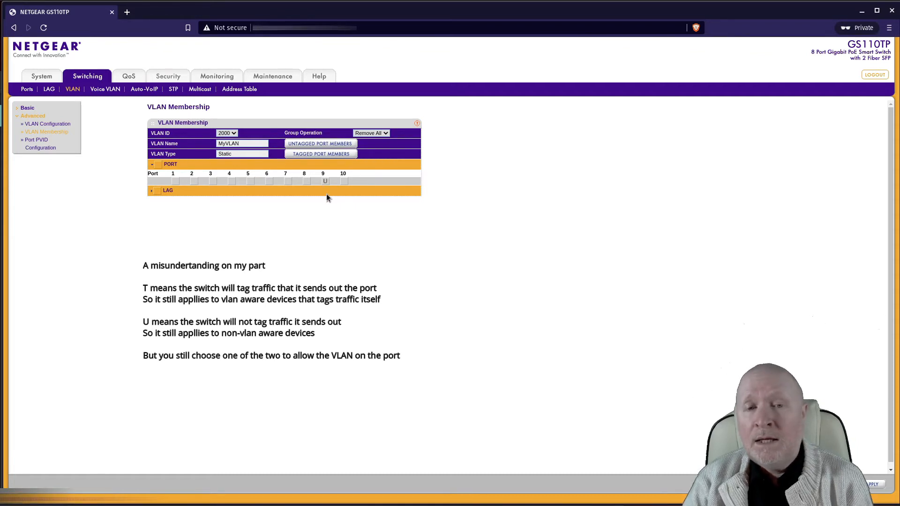
left_click(325, 181)
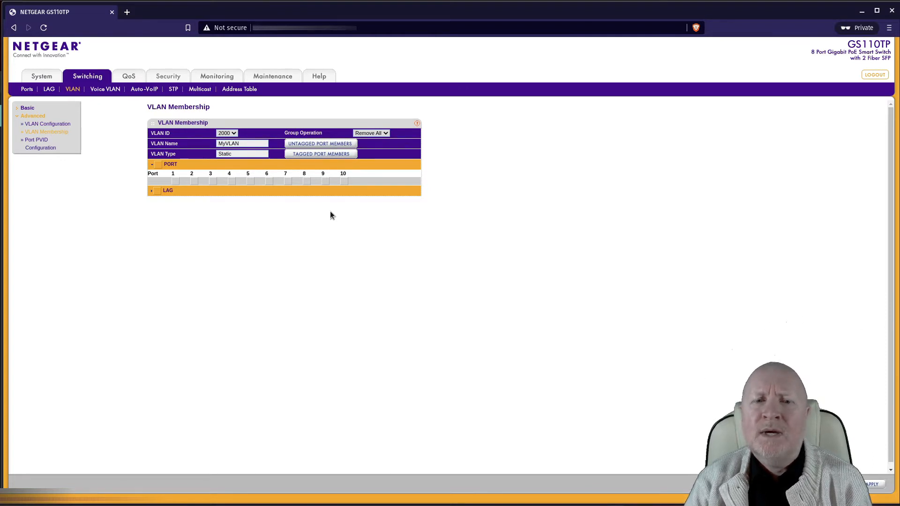
left_click(326, 182)
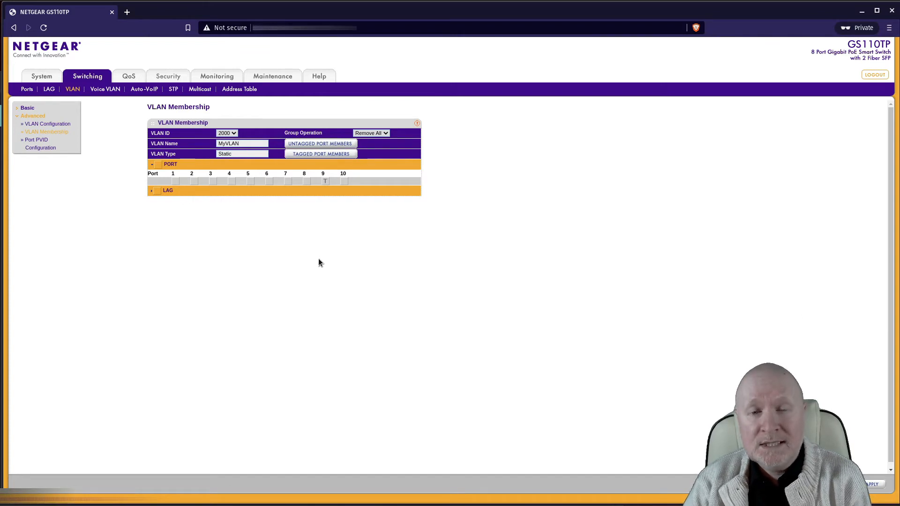
left_click(325, 182)
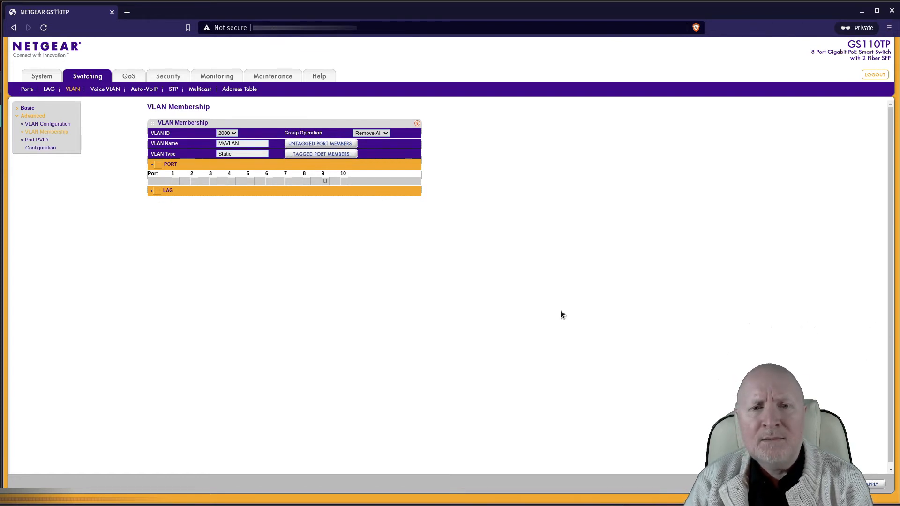
left_click(325, 181)
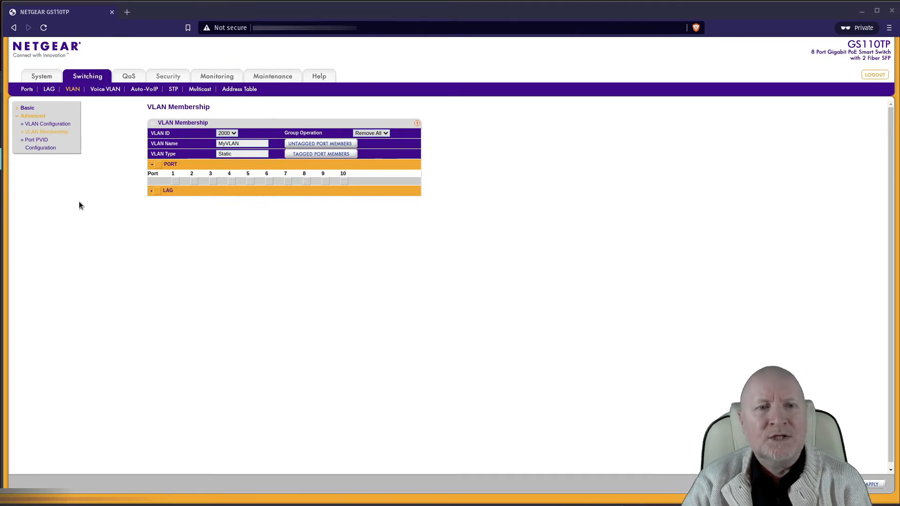
Step: Enter 2000 as the configured PVID for port g9 in the port PVID configuration and replace it with 3000
left_click(41, 148)
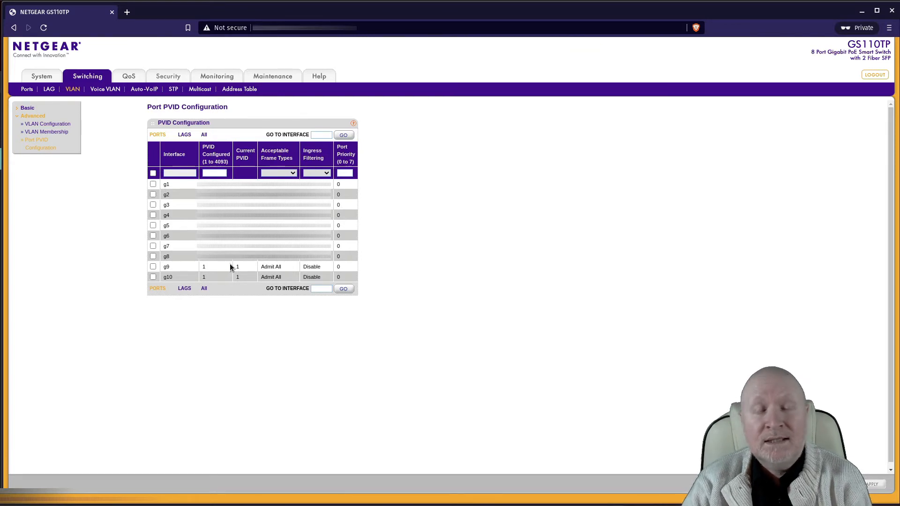
left_click(153, 266)
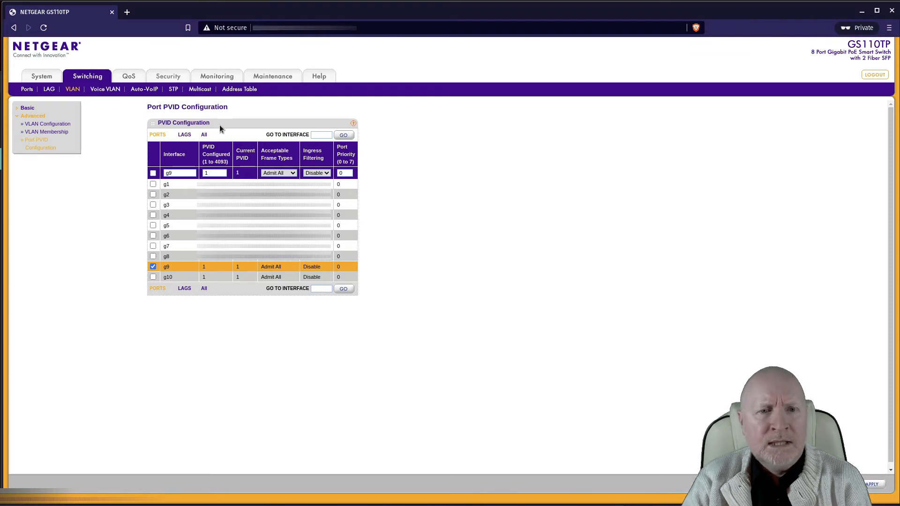
double_click(216, 172)
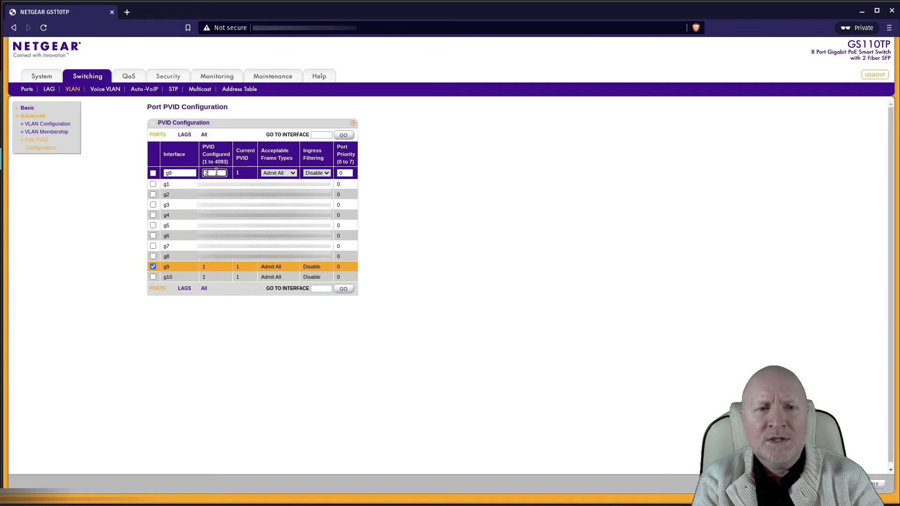
type("2000")
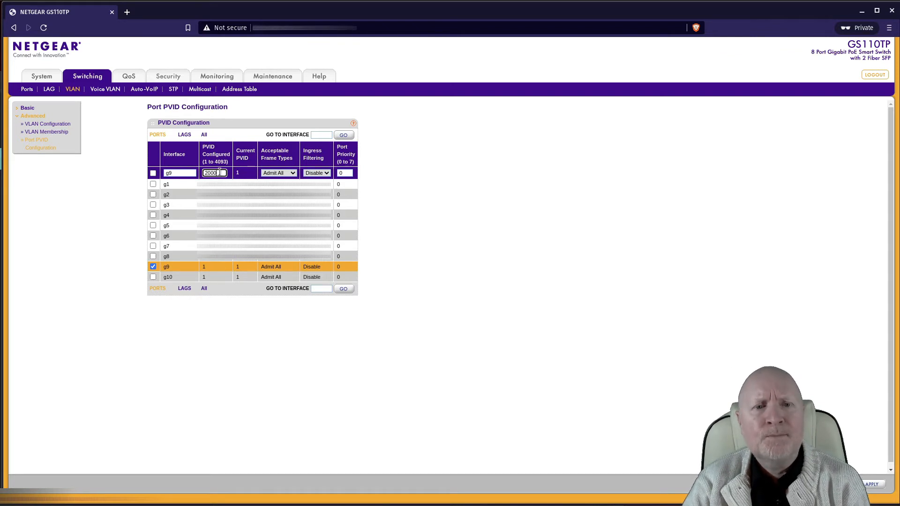
left_click_drag(220, 172, 193, 173)
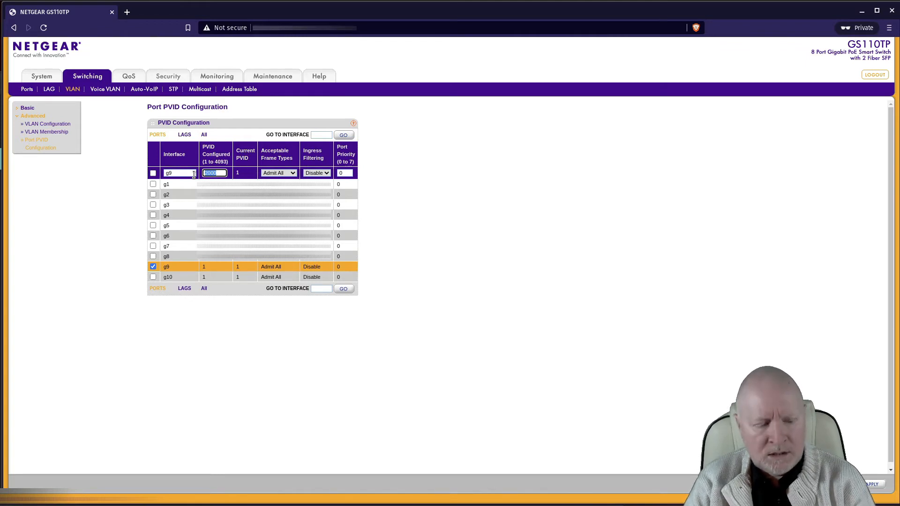
type("3000")
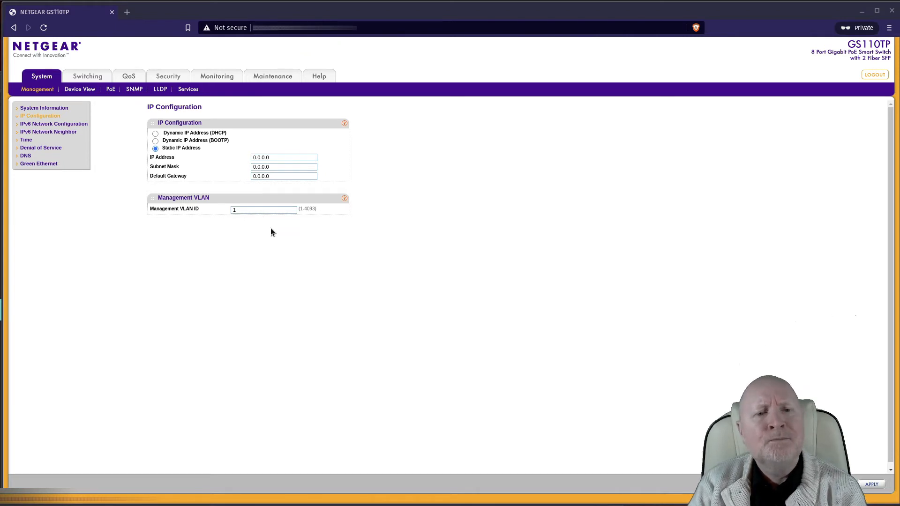
Step: Examine the Management VLAN ID setting in the switch's IP configuration
left_click(252, 210)
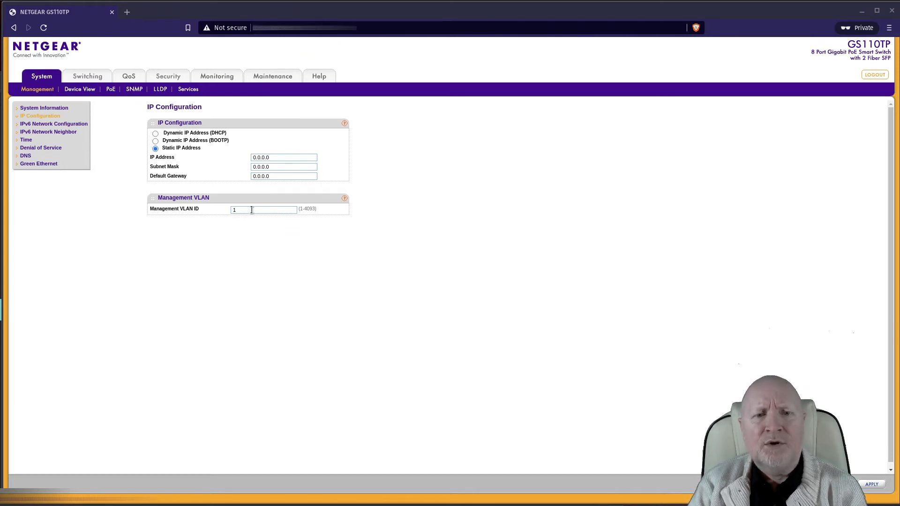
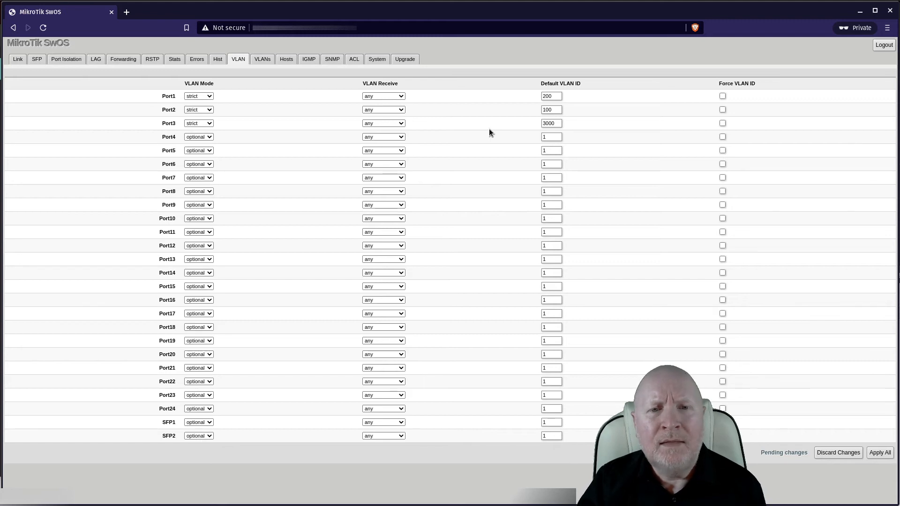
Step: In MikroTik SwOS, compare the port members of VLANs 100, 200 and 3000 with each port's VLAN mode and default VLAN ID
left_click(263, 59)
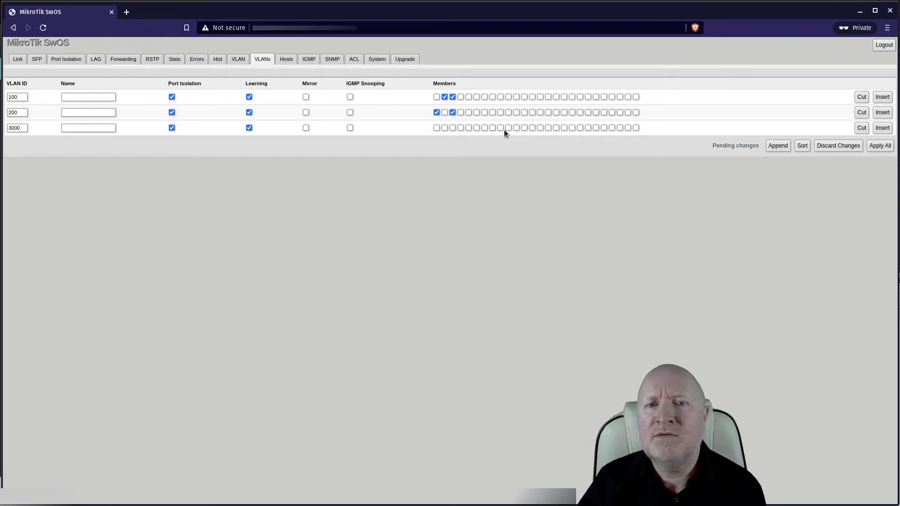
left_click(236, 61)
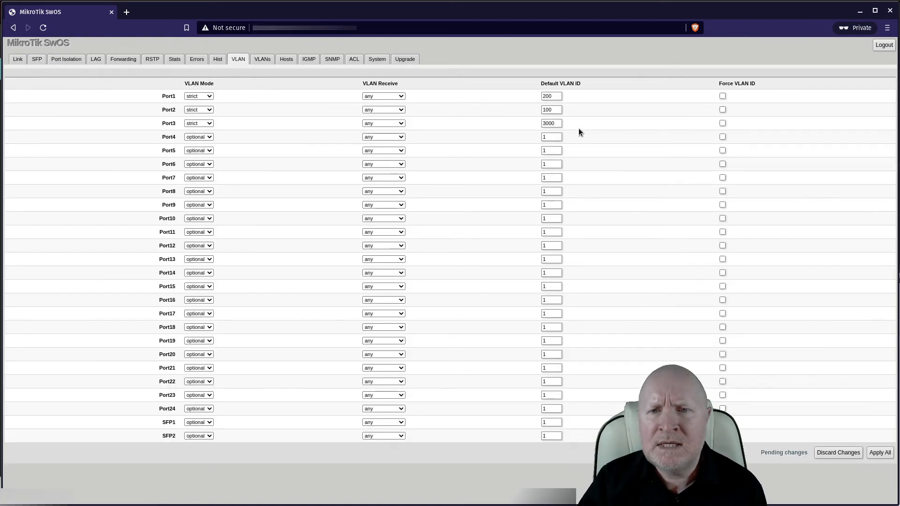
left_click(261, 60)
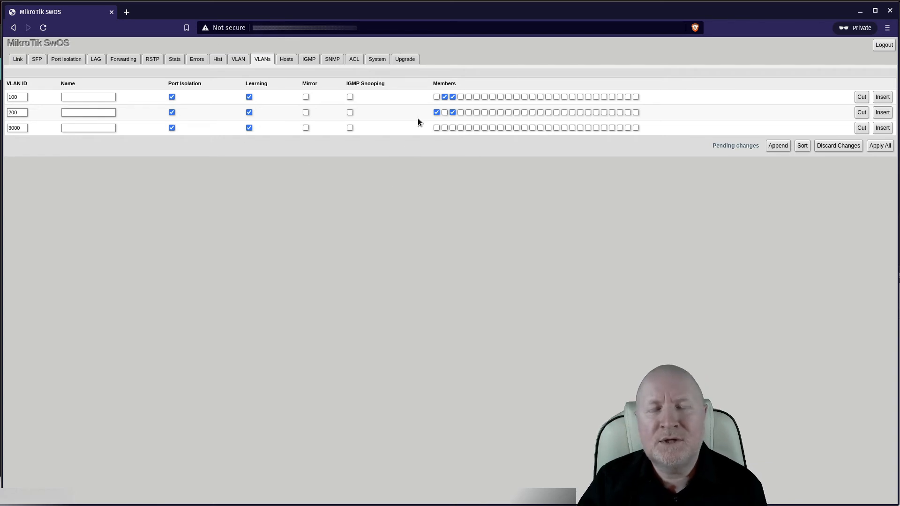
left_click(237, 60)
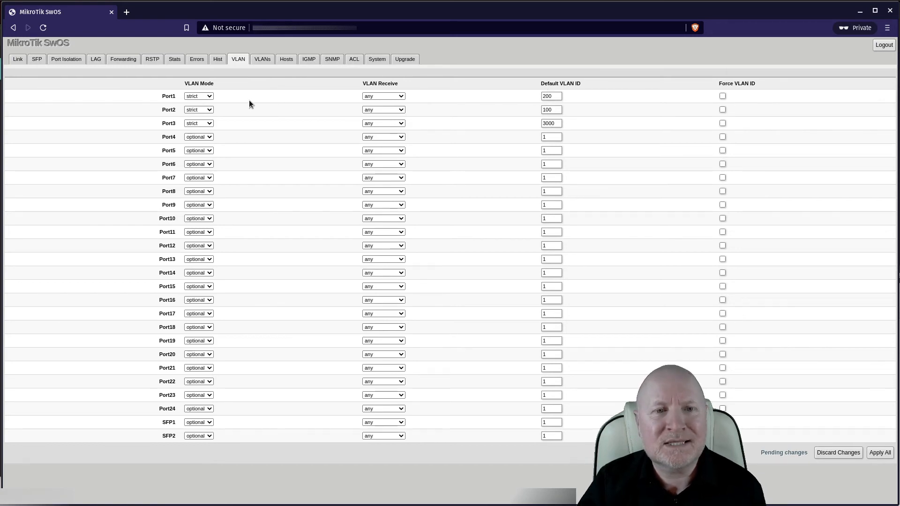
left_click(262, 57)
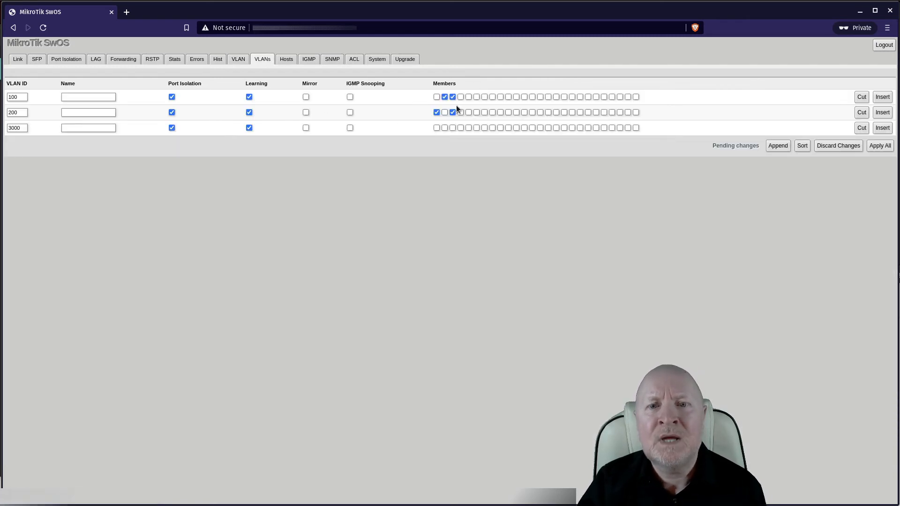
left_click(243, 60)
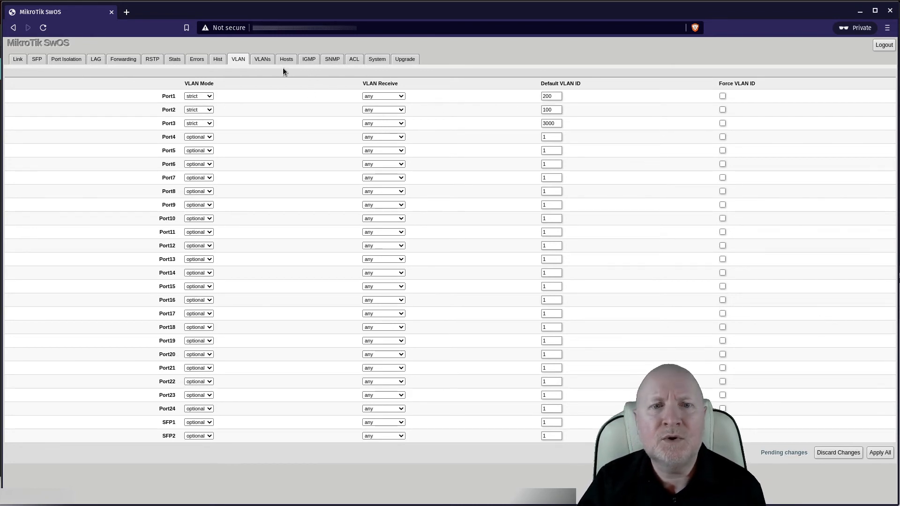
left_click(267, 62)
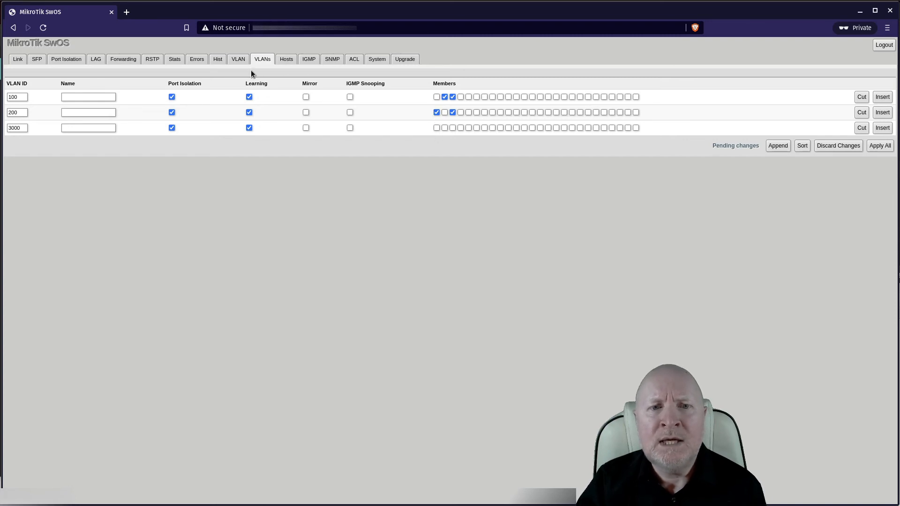
left_click(240, 62)
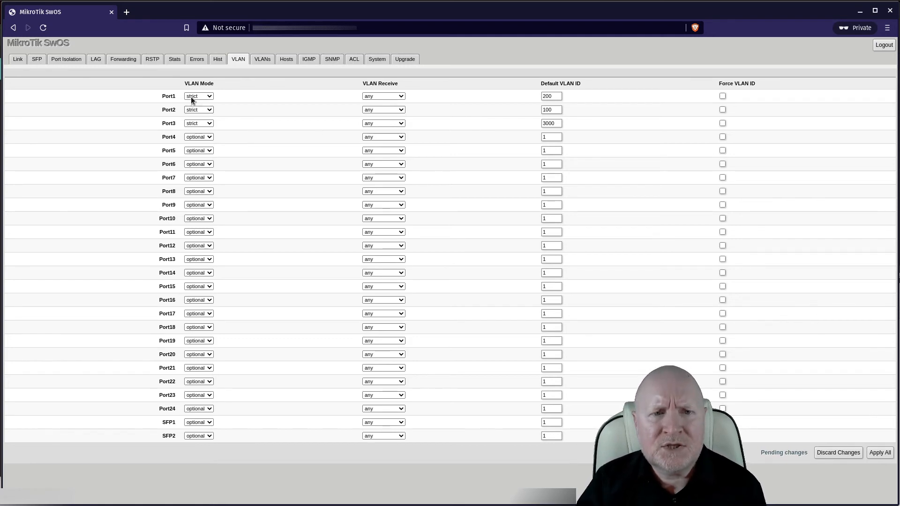
left_click(265, 57)
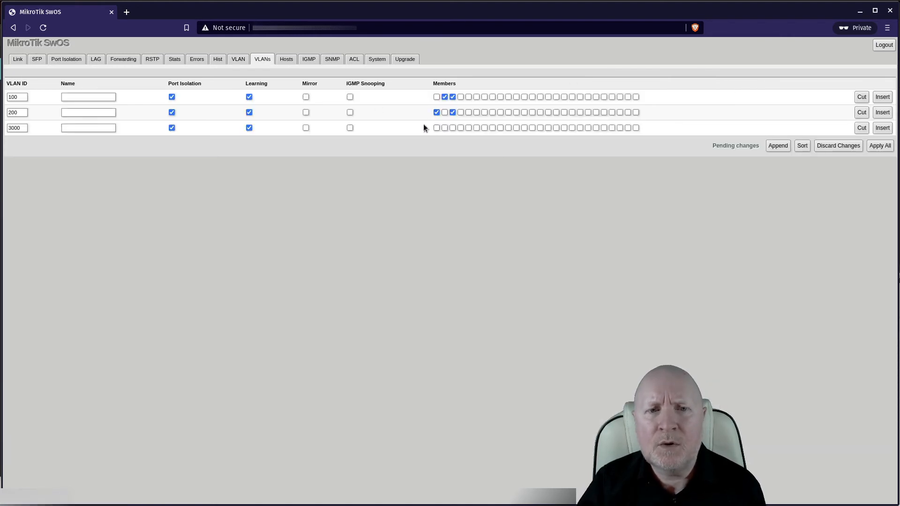
left_click(238, 60)
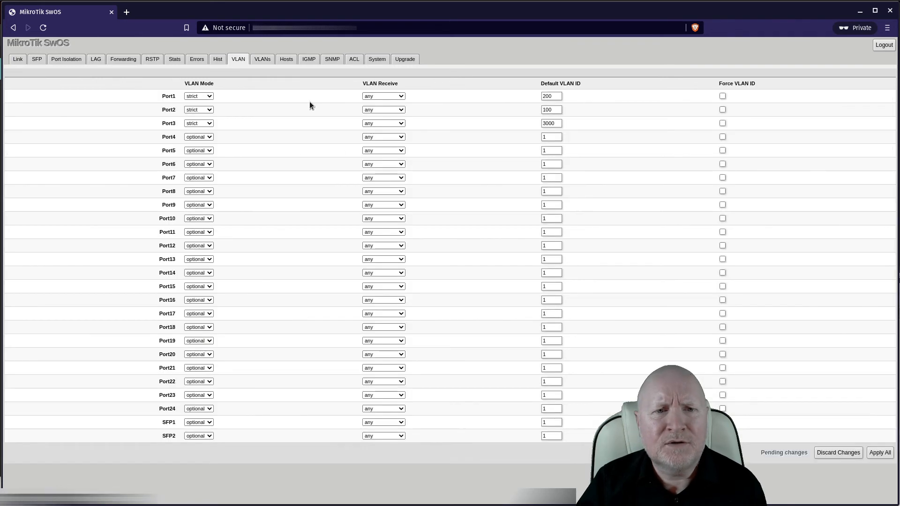
Step: Cross-check the member ports of VLANs 100, 200 and 3000 against the VLAN mode, VLAN receive and default VLAN ID settings of ports 1 to 3
left_click(263, 59)
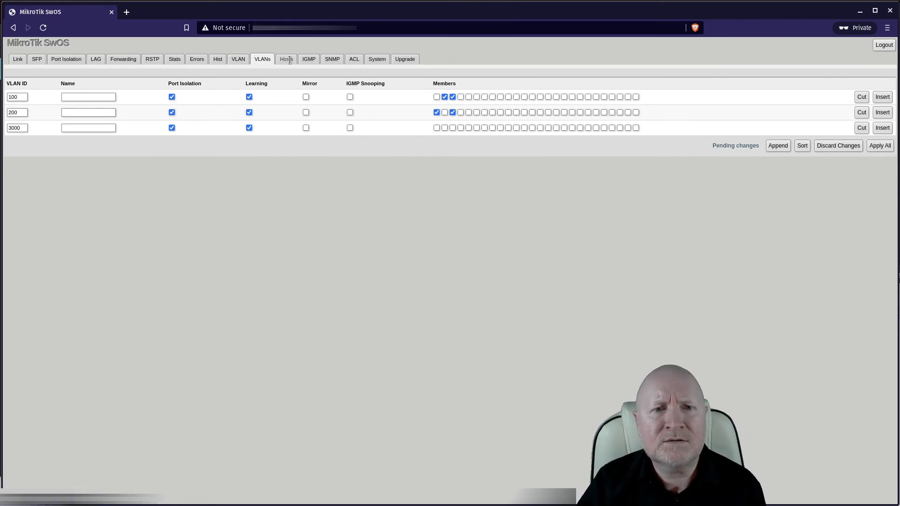
left_click(240, 60)
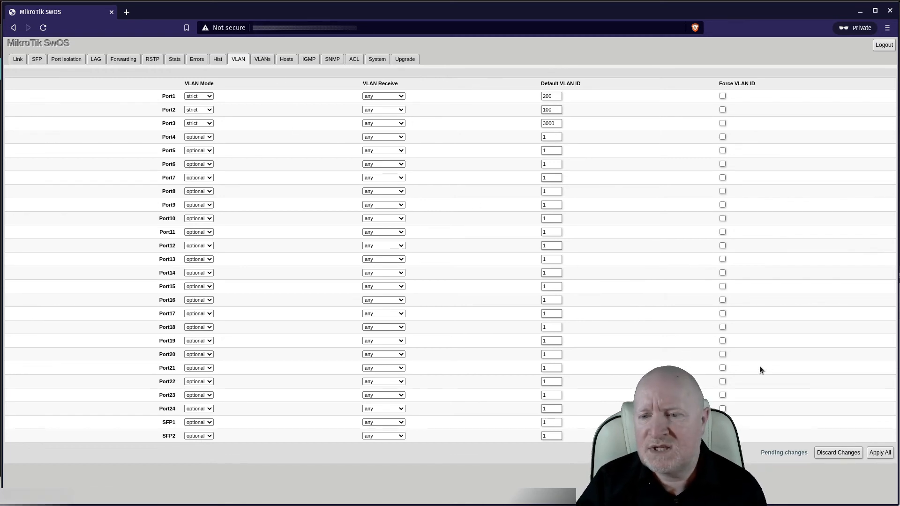
left_click(258, 62)
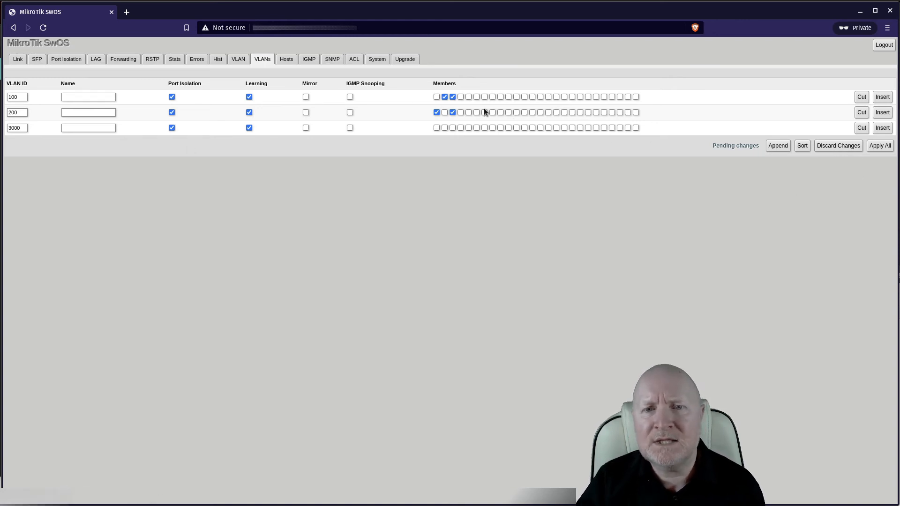
left_click(241, 61)
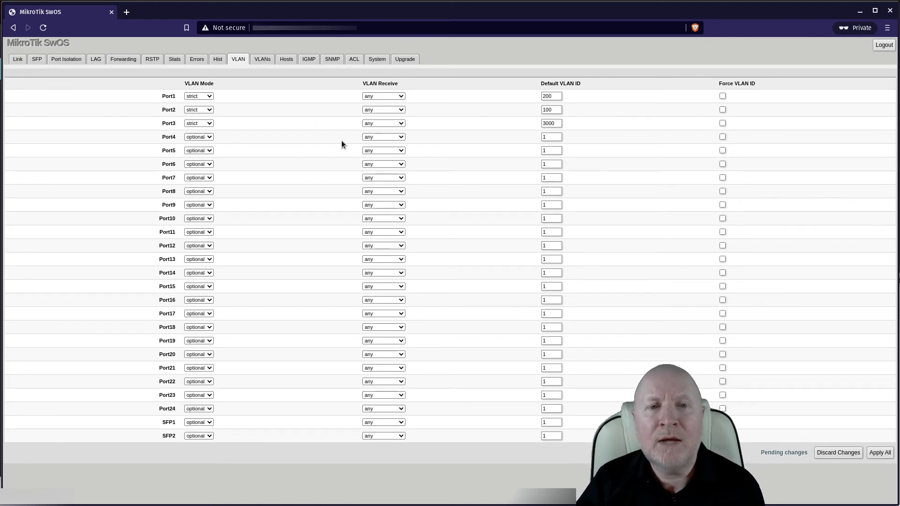
left_click(262, 59)
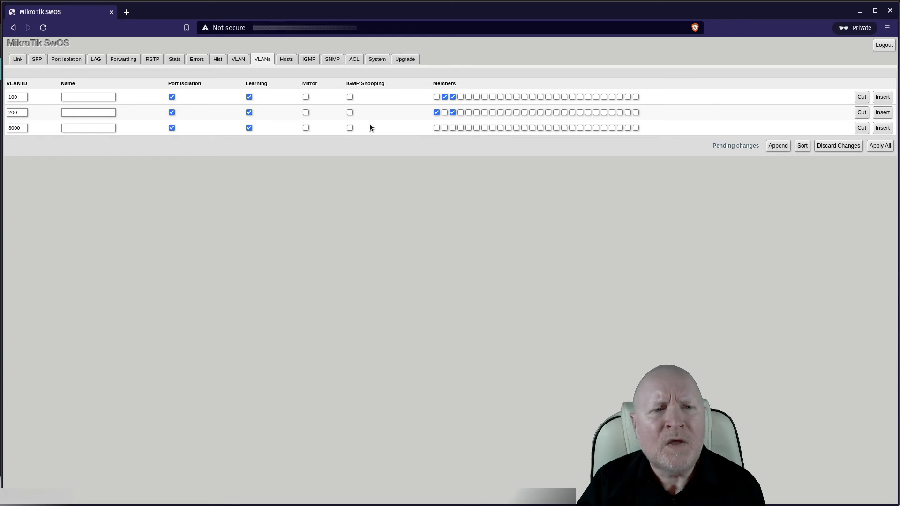
Step: Set VLAN Receive to only untagged for Port1 and Port2, and to only tagged for Port3
left_click(231, 59)
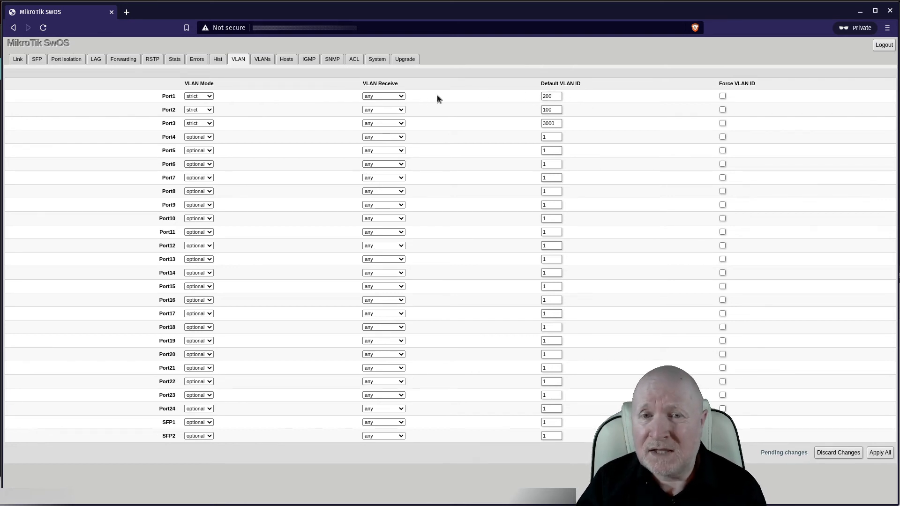
left_click(401, 96)
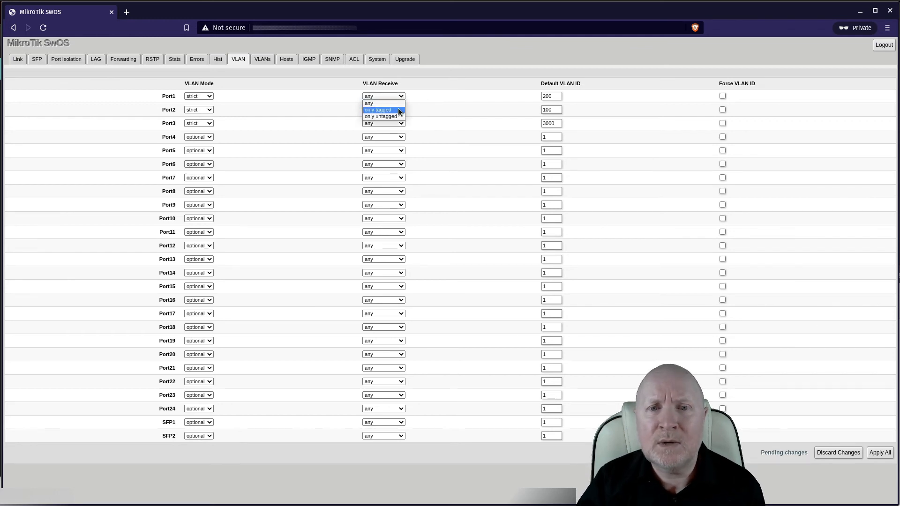
left_click(396, 117)
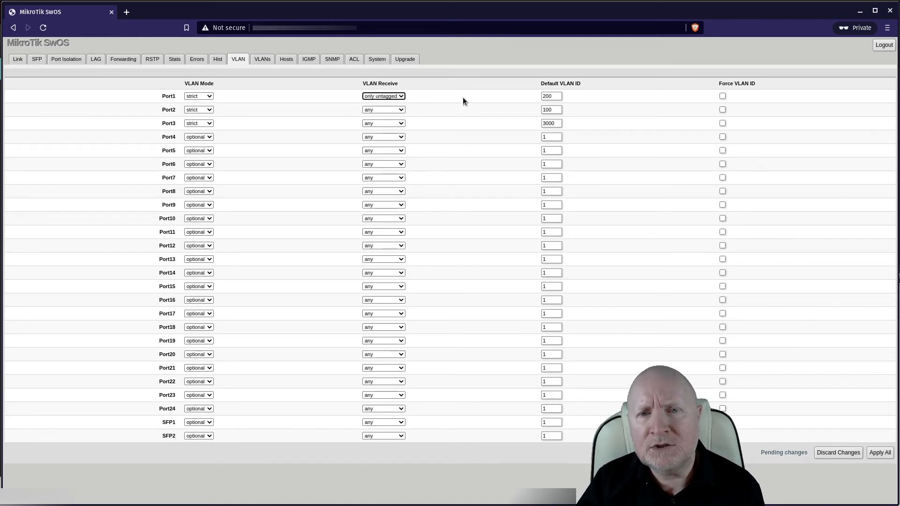
left_click(402, 109)
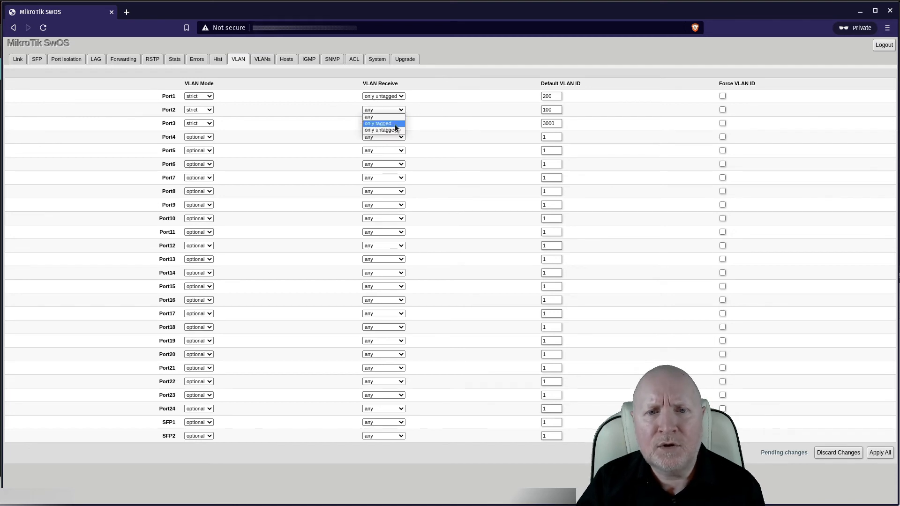
left_click(393, 131)
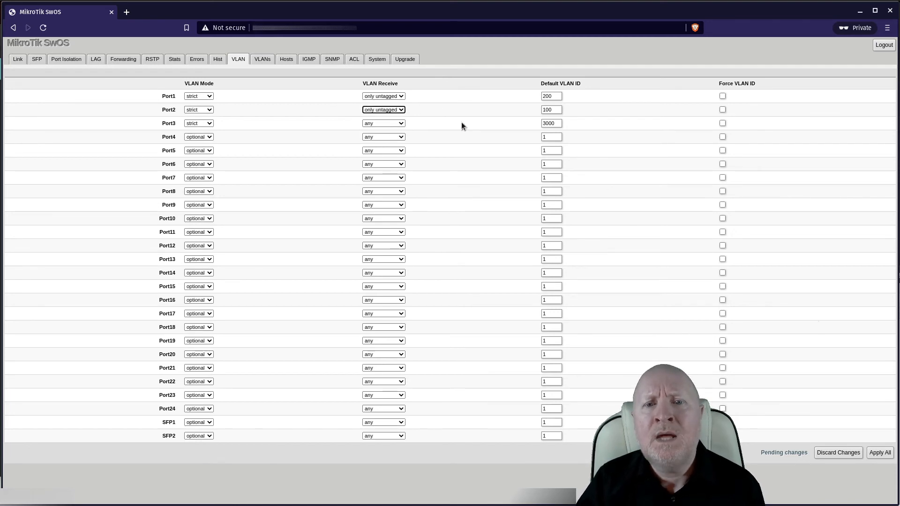
left_click(402, 122)
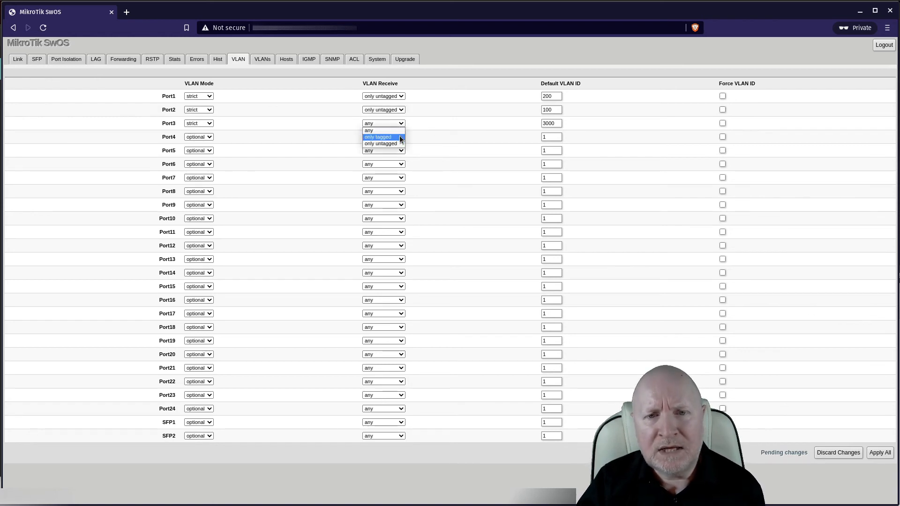
left_click(401, 138)
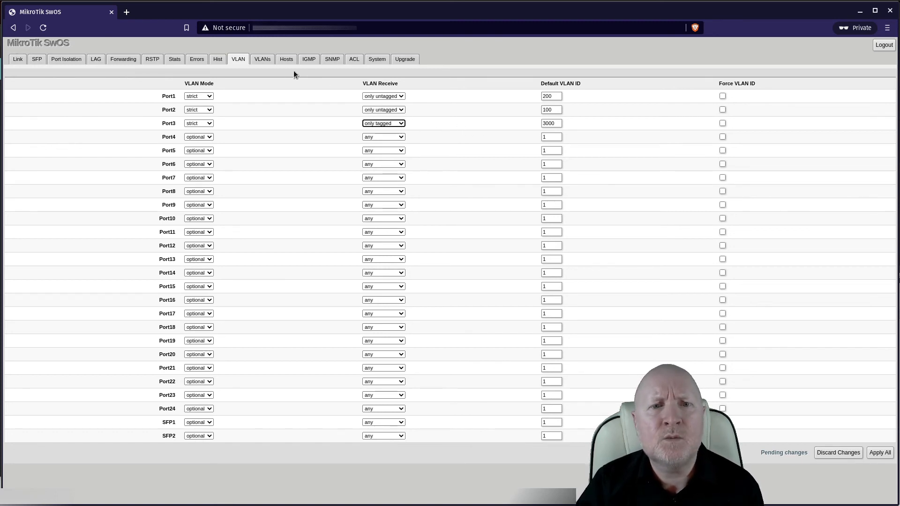
Step: Insert a new VLAN entry above VLAN 100 and make every port a member of it
left_click(270, 61)
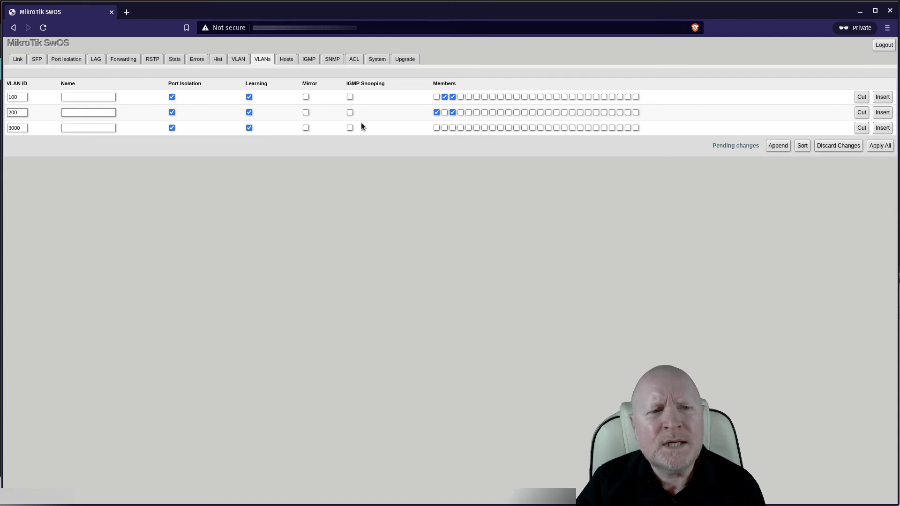
left_click(882, 97)
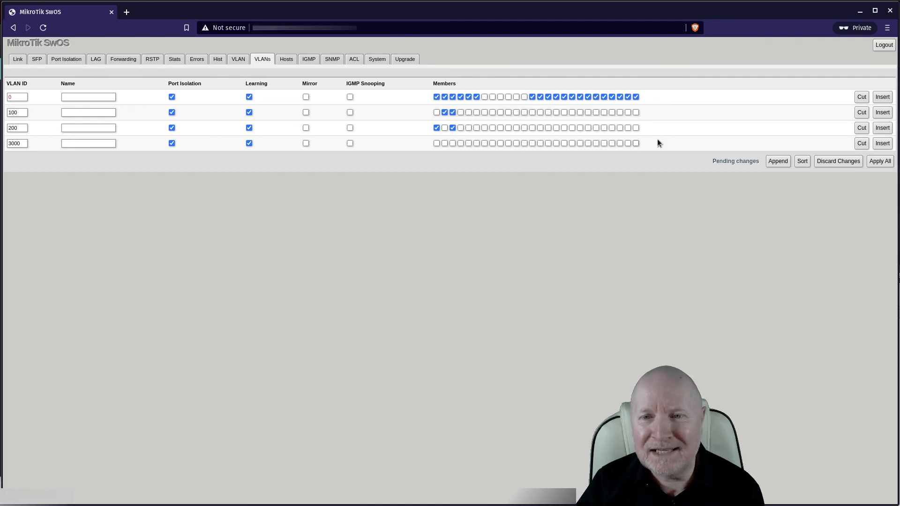
left_click(484, 96)
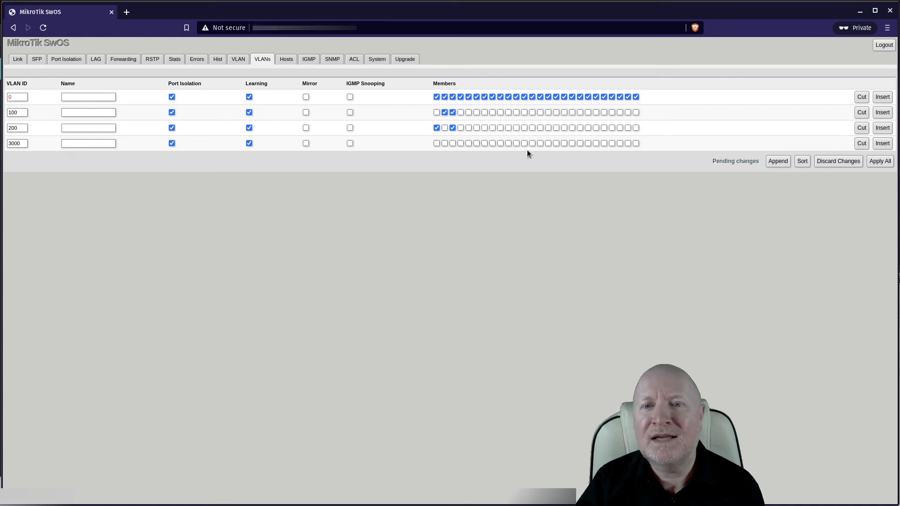
Step: Set the new entry's VLAN ID to 250
left_click(11, 98)
type("2")
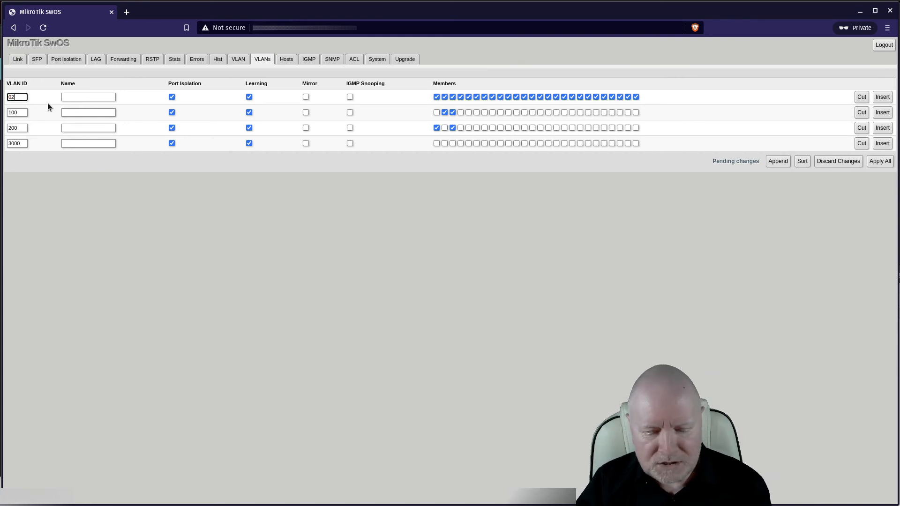
type("5")
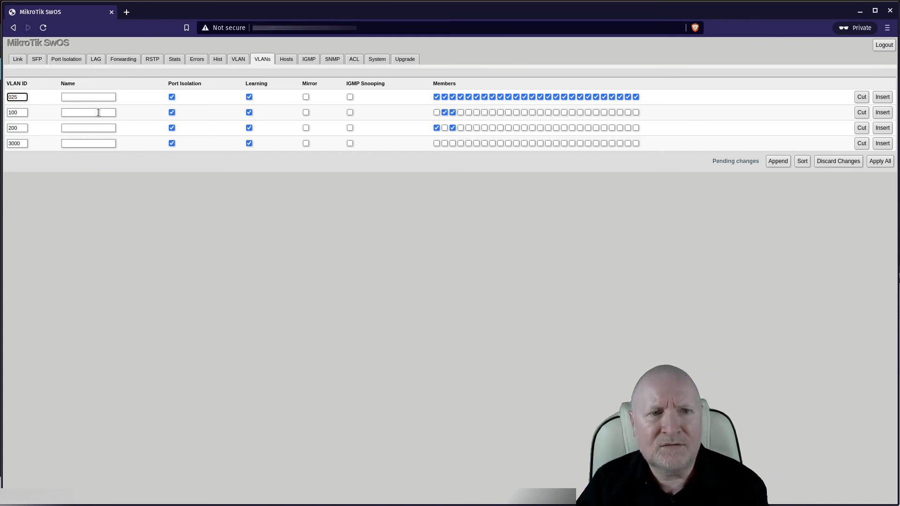
key("Home")
key("Delete")
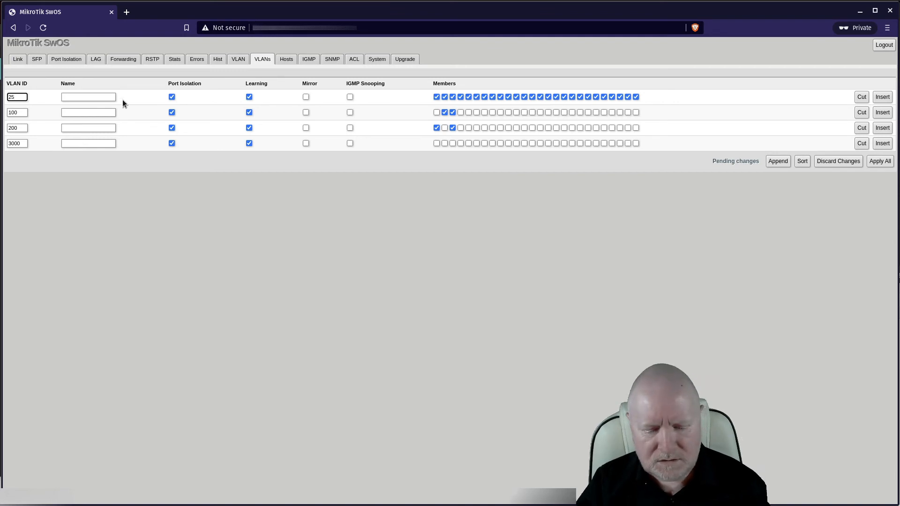
key("End")
type("0")
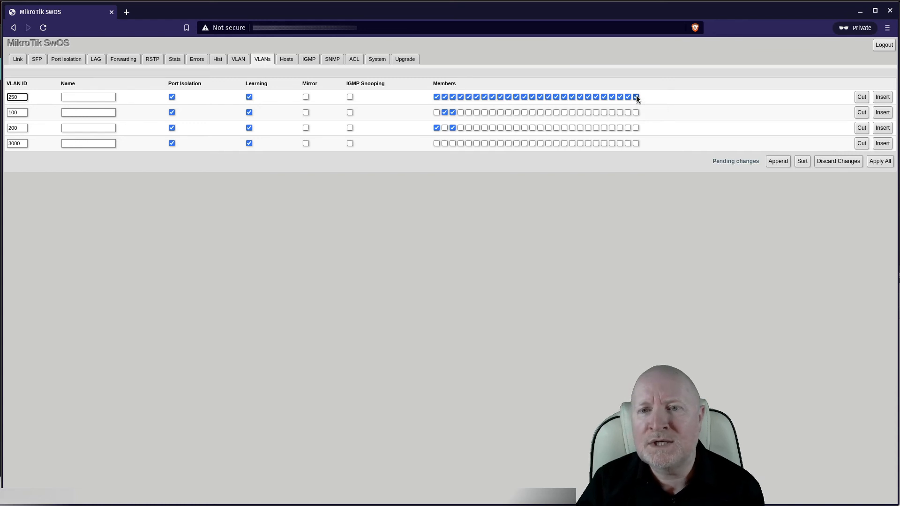
Step: Remove all ports from VLAN 250, trying ports 6 to 12 as members and clearing them again
left_click_drag(636, 95, 534, 92)
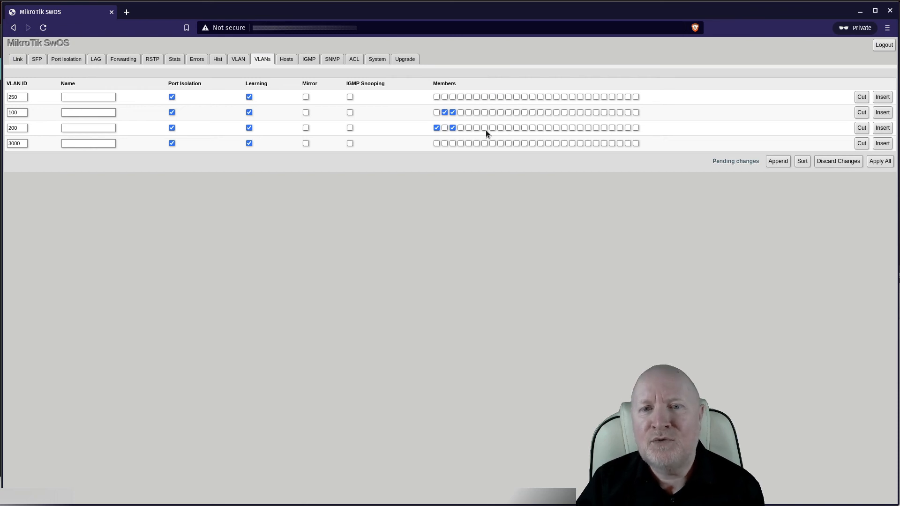
left_click(476, 96)
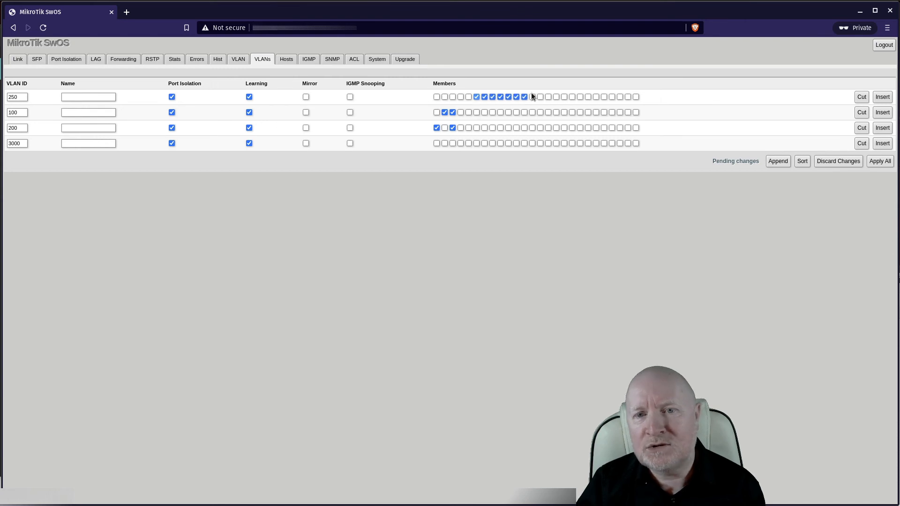
mouse_move(531, 93)
left_mouse_down()
mouse_move(550, 94)
mouse_move(473, 98)
left_mouse_up()
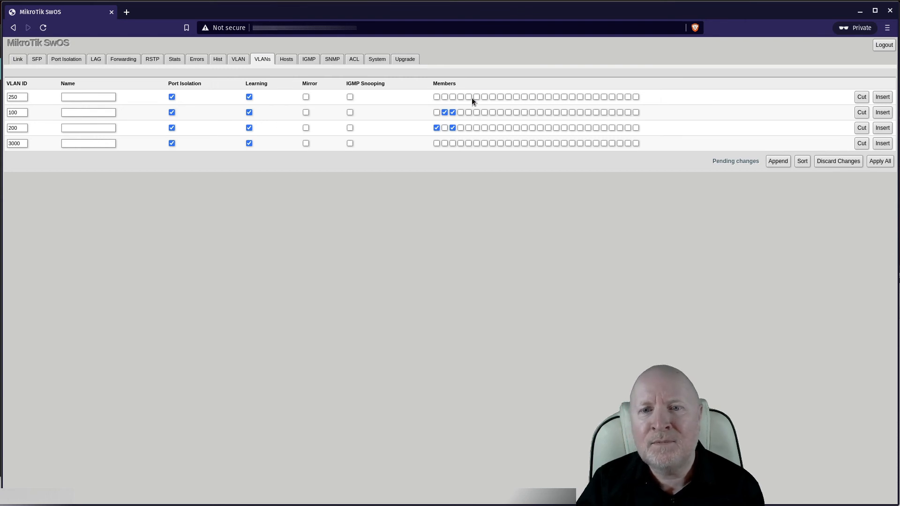
Step: Try ports 4 to 10 and ports 11 to 23 as members of VLAN 250, clearing each selection again
left_click(508, 97)
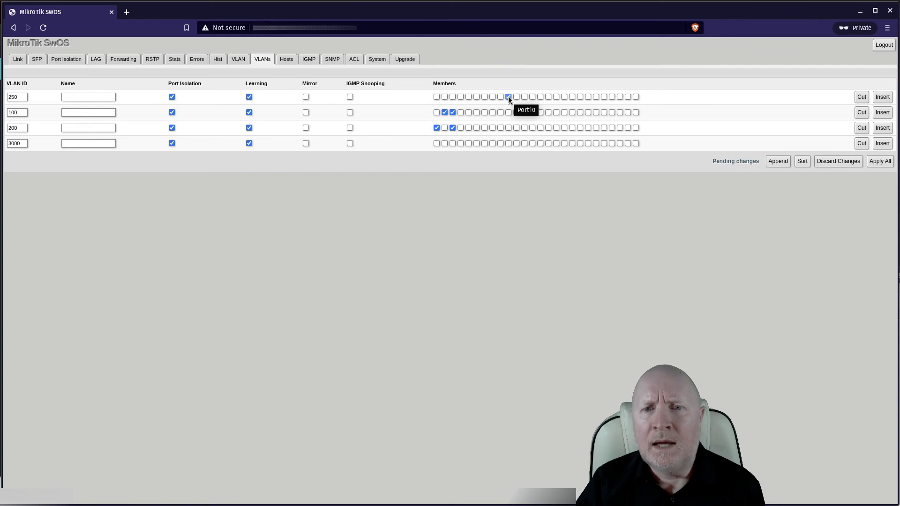
left_click_drag(507, 96, 480, 97)
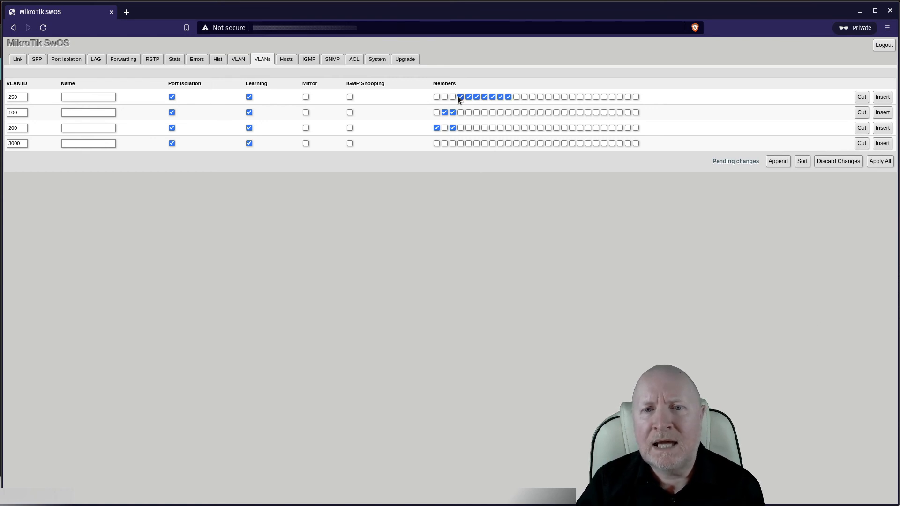
left_click(516, 97)
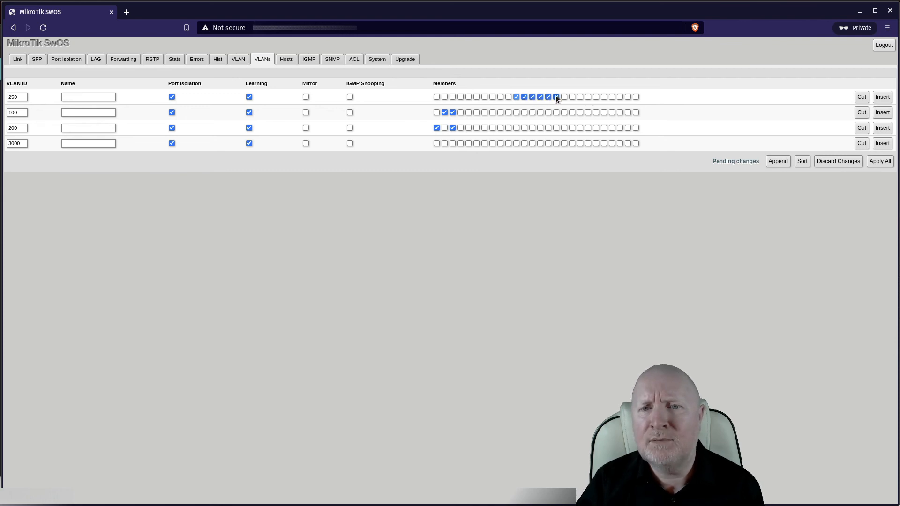
left_click(516, 96)
left_click(524, 96)
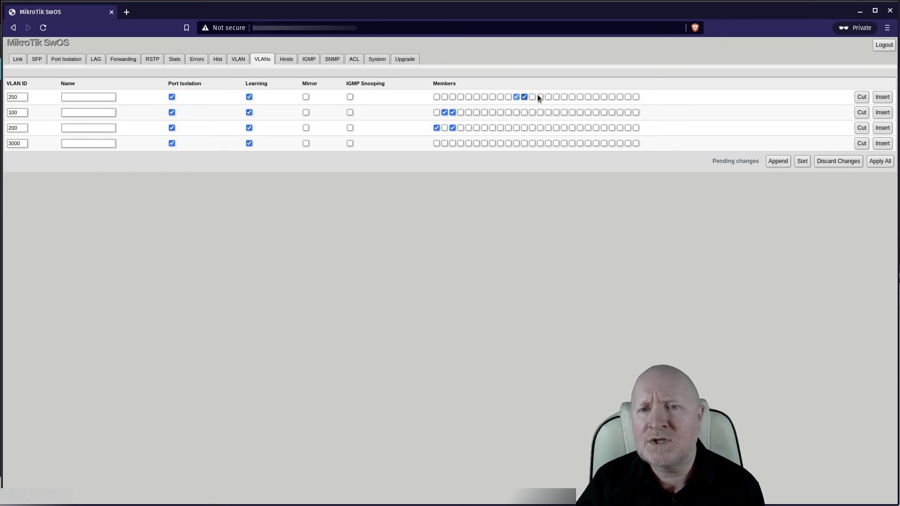
left_click(587, 96)
left_click(580, 97)
left_click(571, 96)
left_click(563, 97)
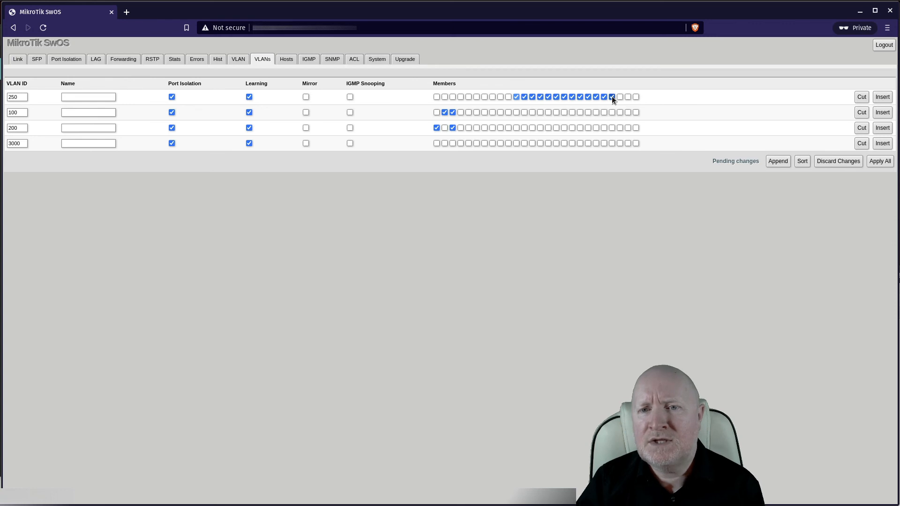
left_click_drag(612, 96, 503, 96)
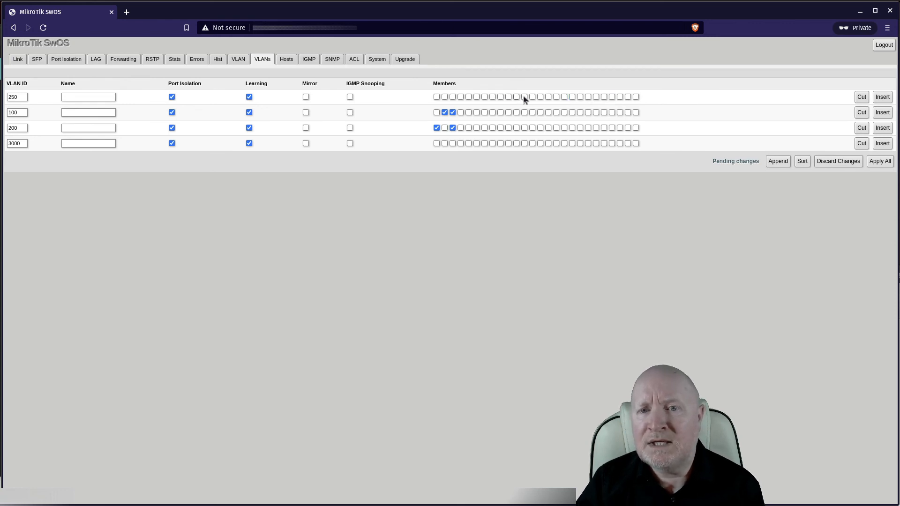
left_click_drag(524, 97, 482, 97)
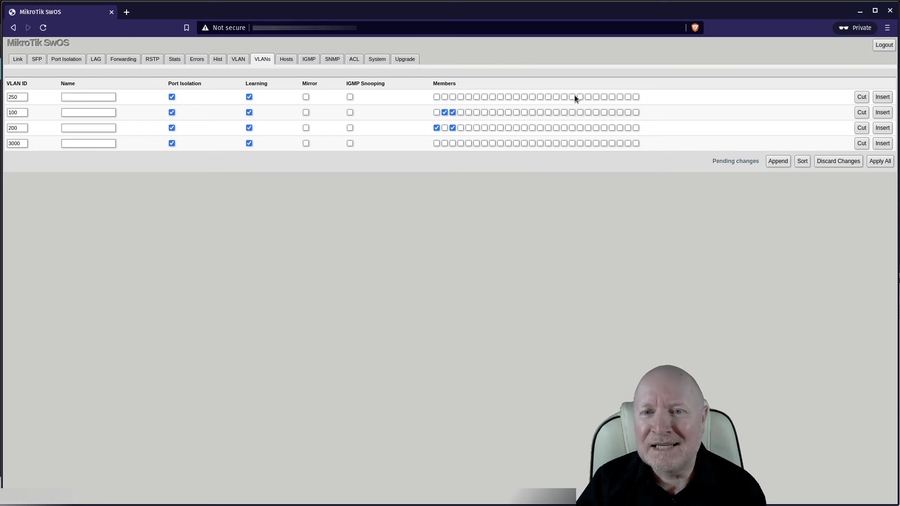
Step: Add ports 9 to 23 as members of VLAN 250 and remove port 9 from the selection
left_click(500, 96)
left_click(508, 97)
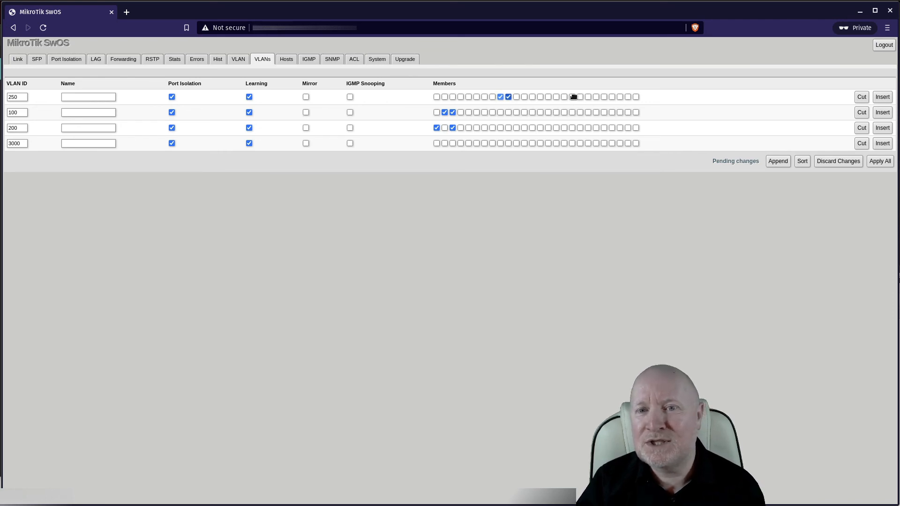
left_click(516, 97)
left_click(524, 96)
left_click(531, 96)
left_click(540, 97)
left_click(548, 96)
left_click(556, 97)
left_click(564, 97)
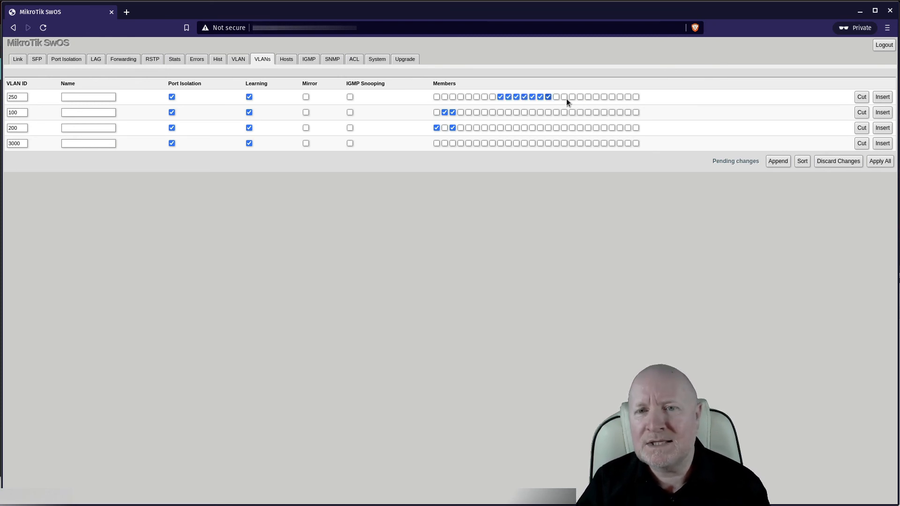
left_click_drag(565, 99, 476, 95)
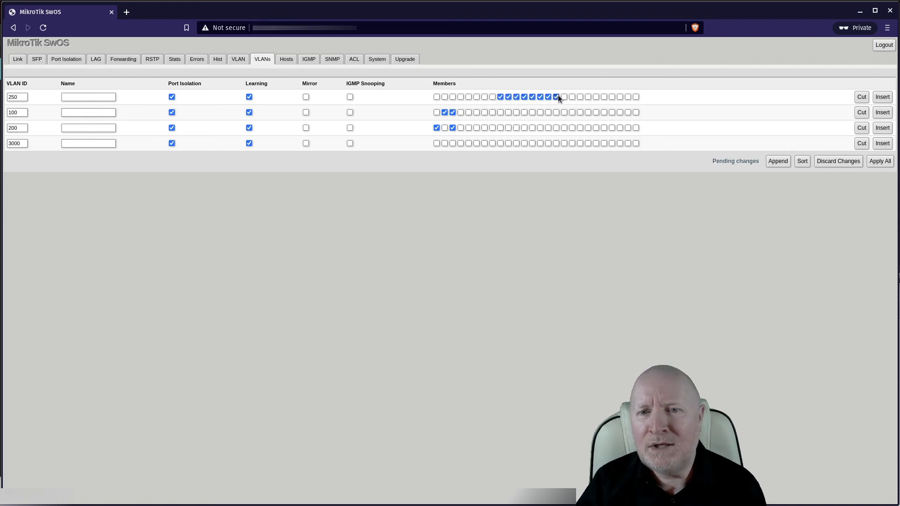
mouse_move(527, 95)
left_mouse_down()
mouse_move(611, 103)
mouse_move(608, 94)
mouse_move(466, 83)
mouse_move(611, 97)
mouse_move(572, 91)
left_mouse_up()
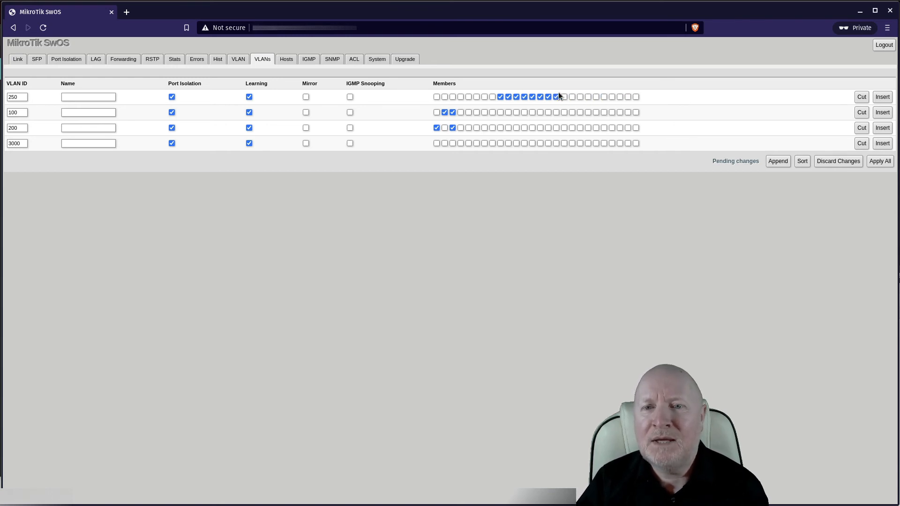
left_click_drag(568, 94, 563, 103)
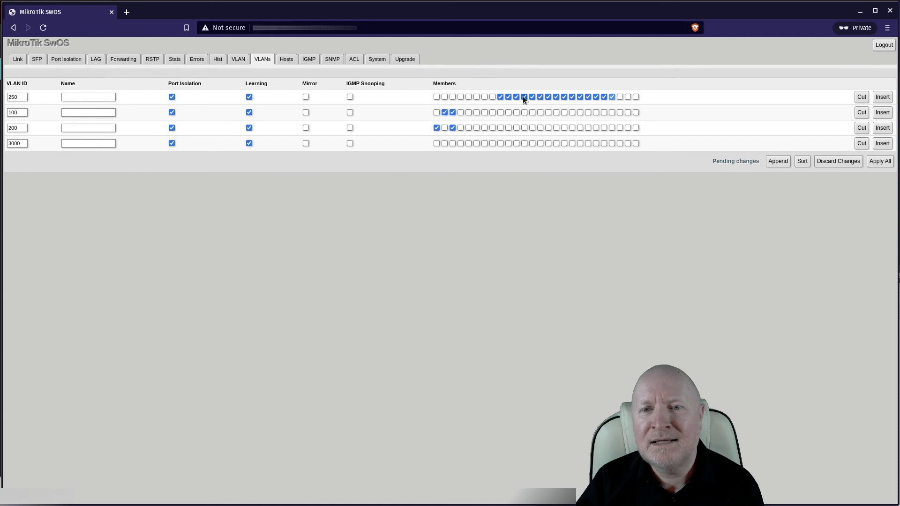
left_click(500, 96)
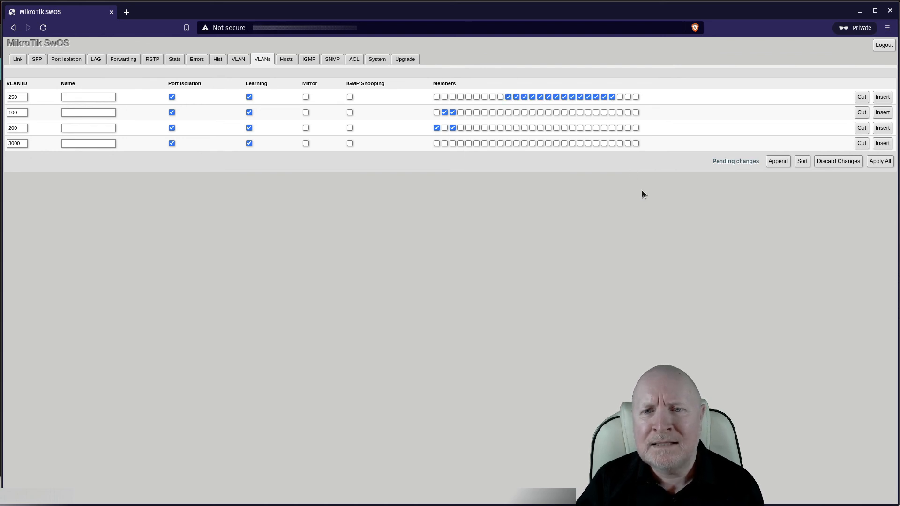
Step: Reload the VLAN table and add ports 12 to 21 as members of VLAN 250
left_click(238, 59)
left_click(261, 59)
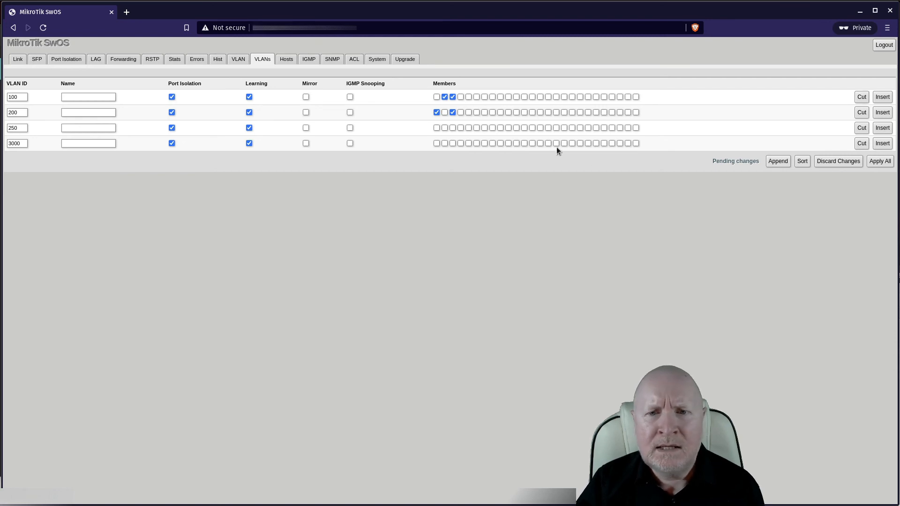
left_click_drag(523, 128, 595, 128)
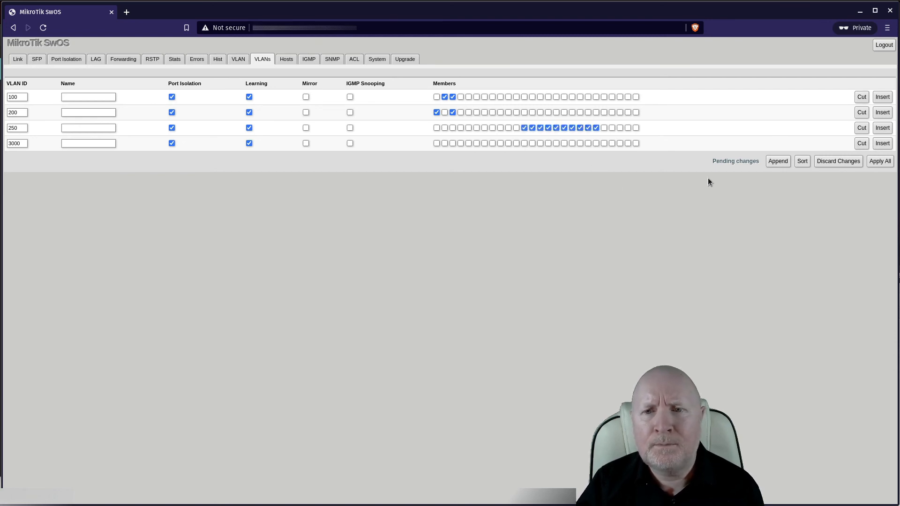
Step: Cut VLAN 250, reinsert it twice above VLAN 100, and cut both copies out of the table
left_click(861, 128)
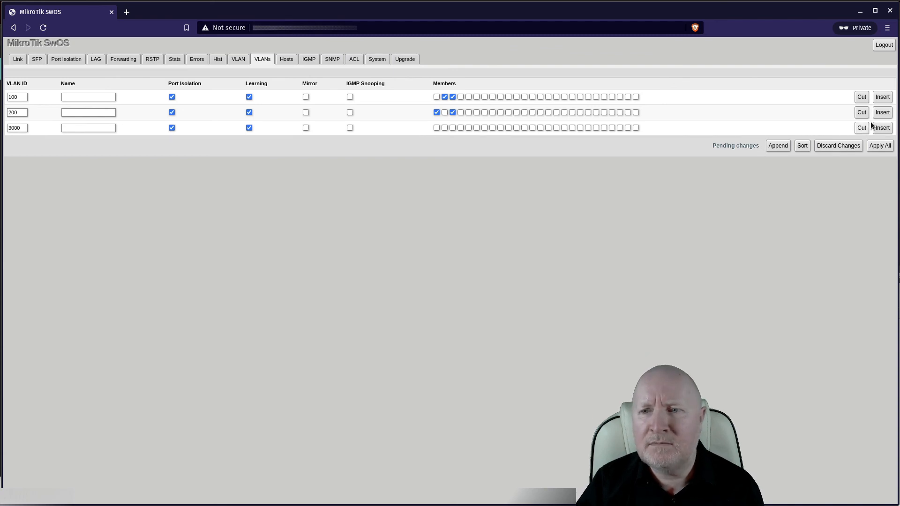
left_click(883, 98)
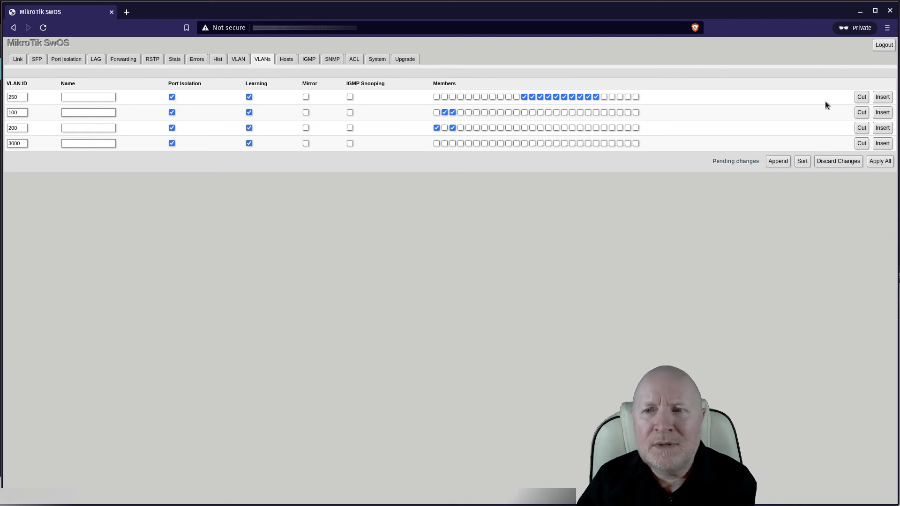
left_click(882, 98)
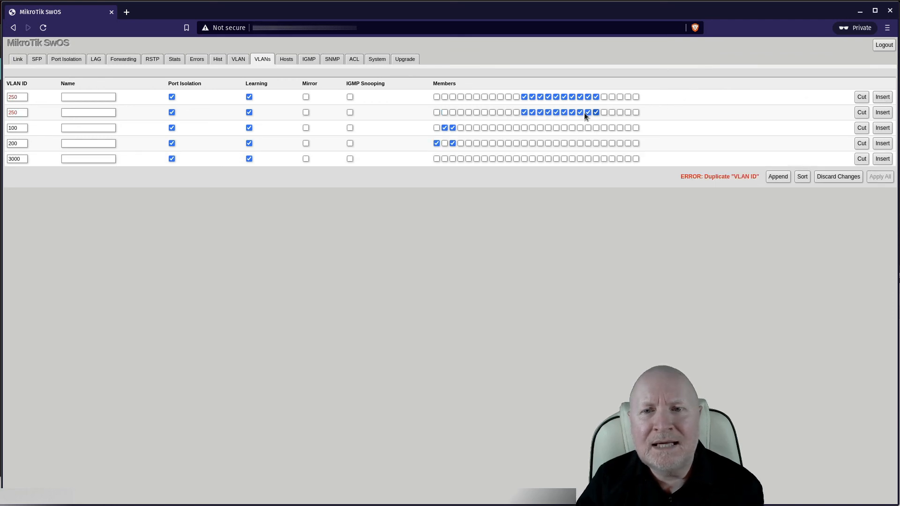
left_click(861, 97)
left_click(861, 97)
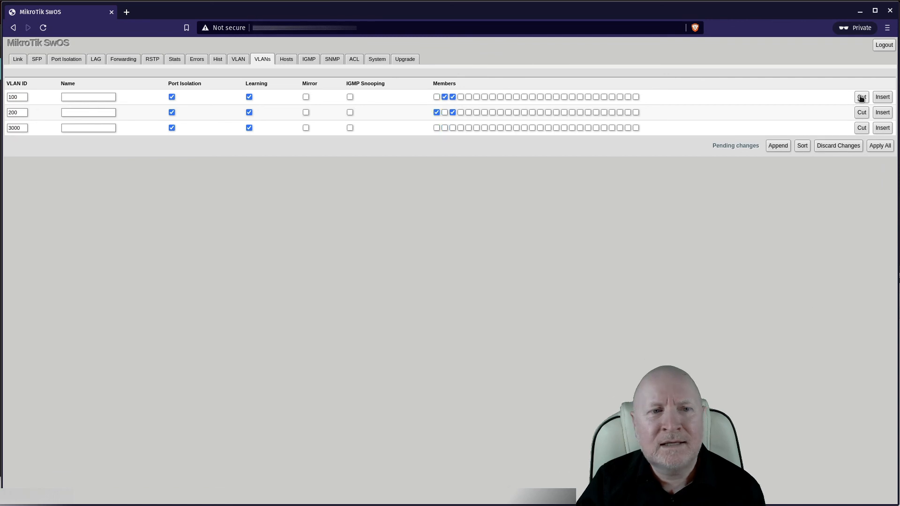
Step: Insert a new entry above VLAN 100 with VLAN ID 350 and remove ports 10 to 14 from its members
left_click(239, 61)
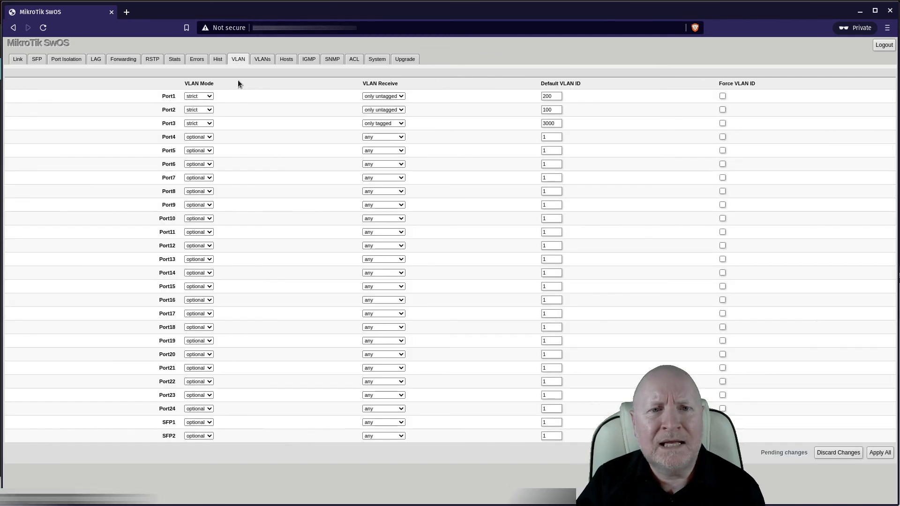
left_click(264, 62)
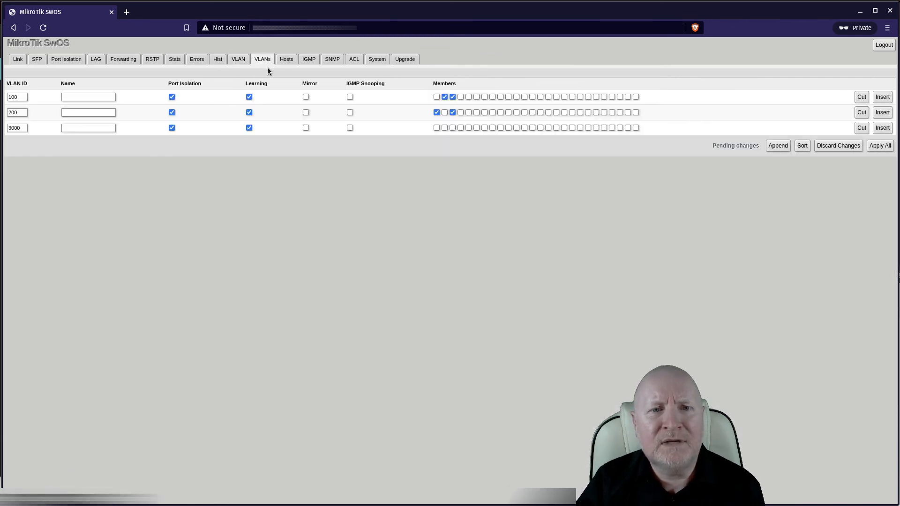
left_click(882, 98)
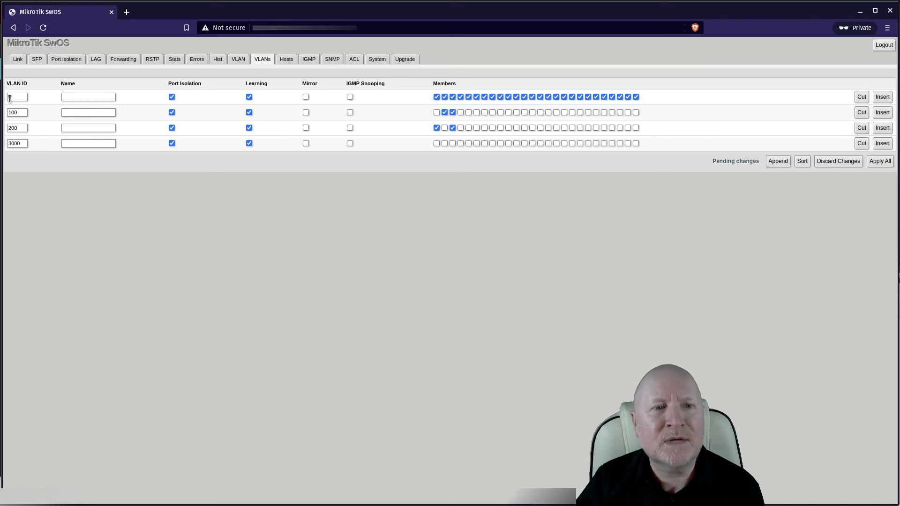
left_click(24, 100)
type("350")
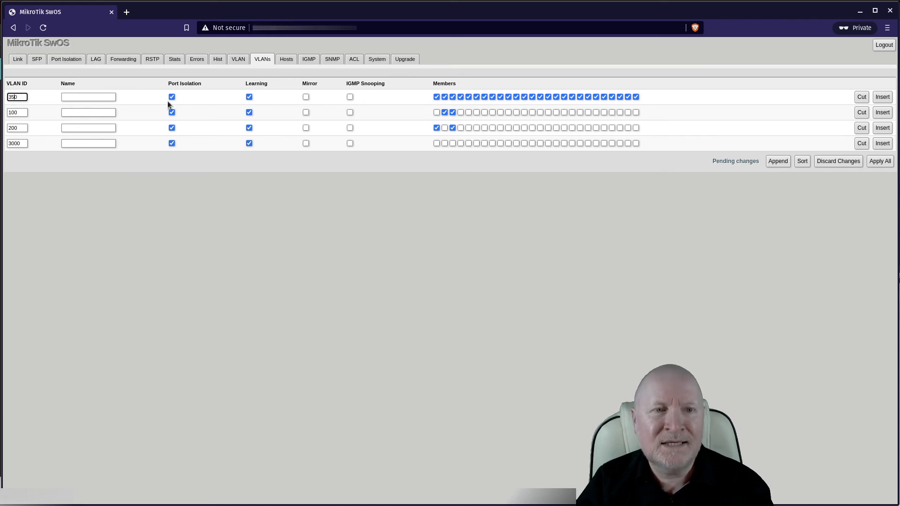
left_click(490, 95)
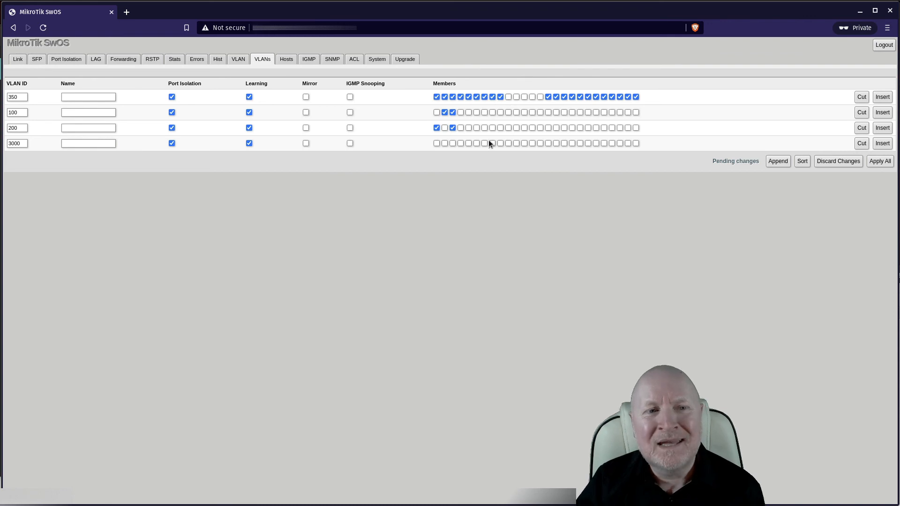
Step: Try any as Port1's VLAN Receive setting and set it back to only untagged
left_click(238, 59)
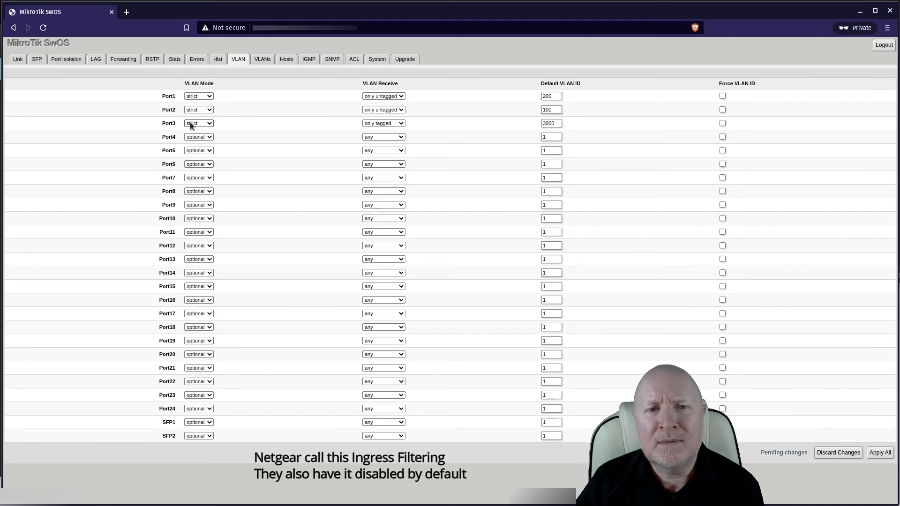
left_click(268, 57)
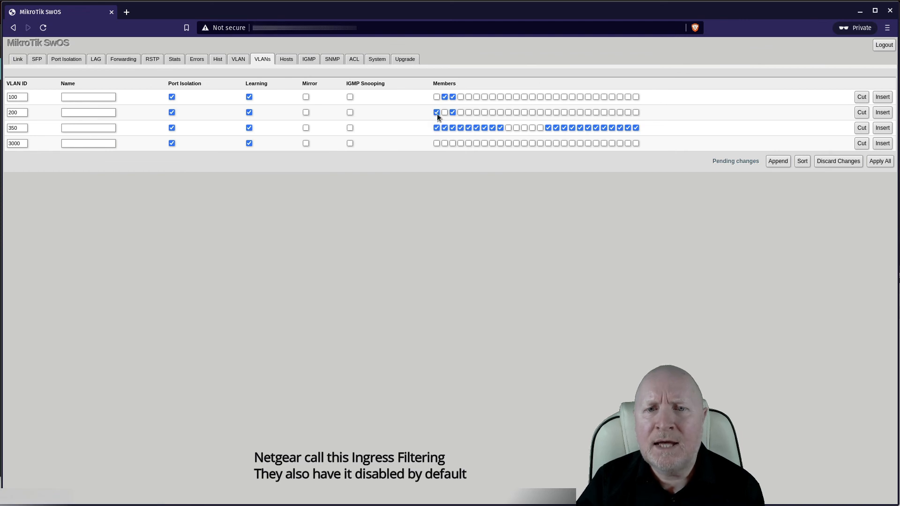
left_click(238, 60)
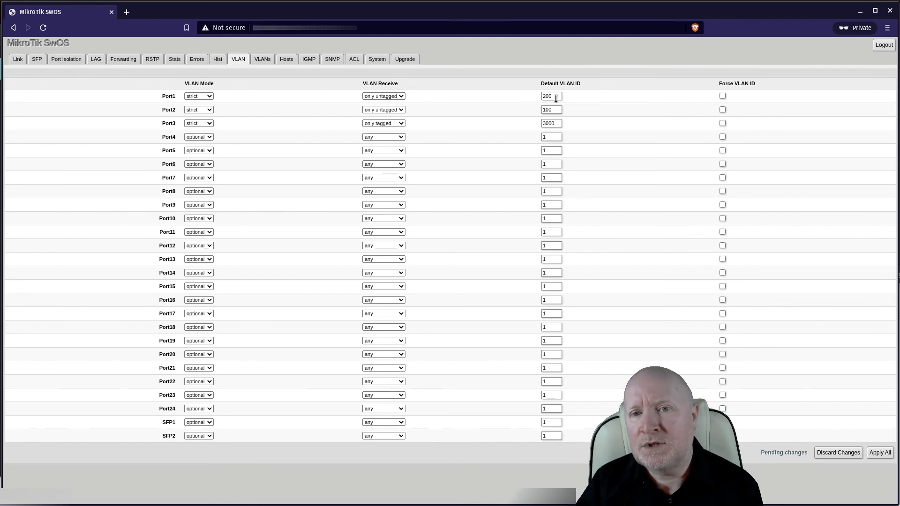
left_click(377, 97)
left_click(374, 105)
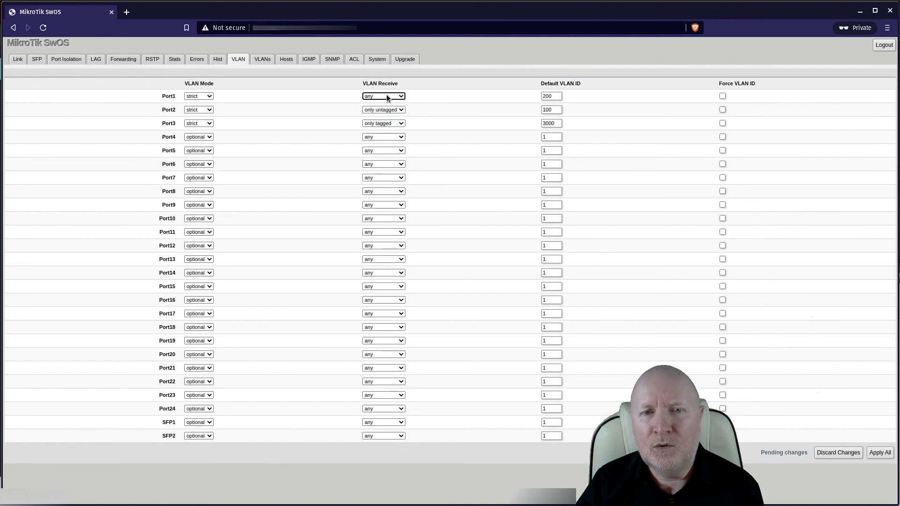
left_click(387, 97)
left_click(376, 117)
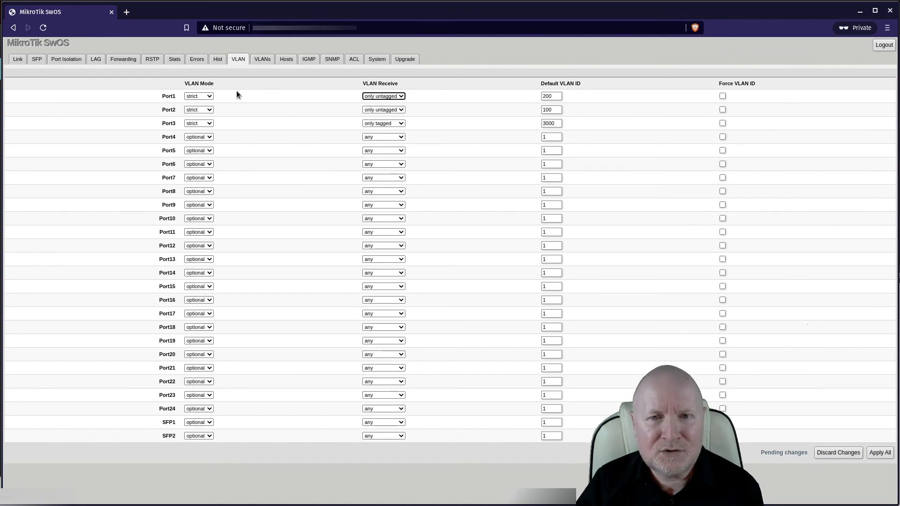
Step: Remove all ports from the members of VLAN 350
left_click(268, 62)
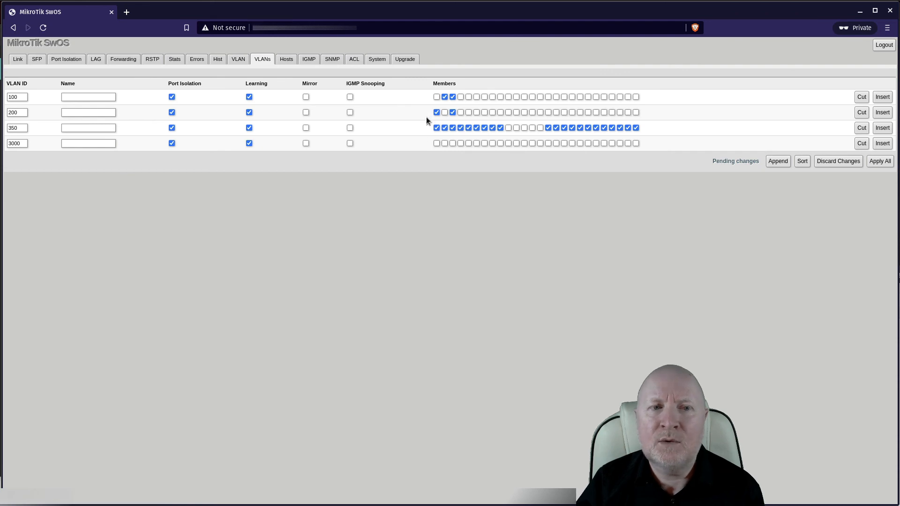
left_click(500, 127)
left_click(548, 127)
left_click(555, 127)
left_click(563, 128)
left_click(572, 128)
left_click(580, 128)
left_click(588, 128)
left_click(595, 127)
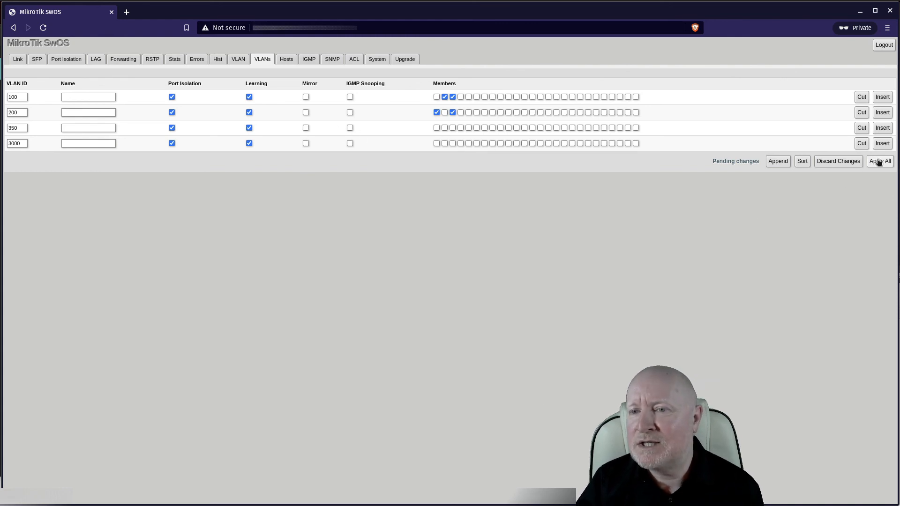
Step: Review the per-port VLAN modes and receive settings, the switch's system settings and the VLAN membership table
left_click(239, 60)
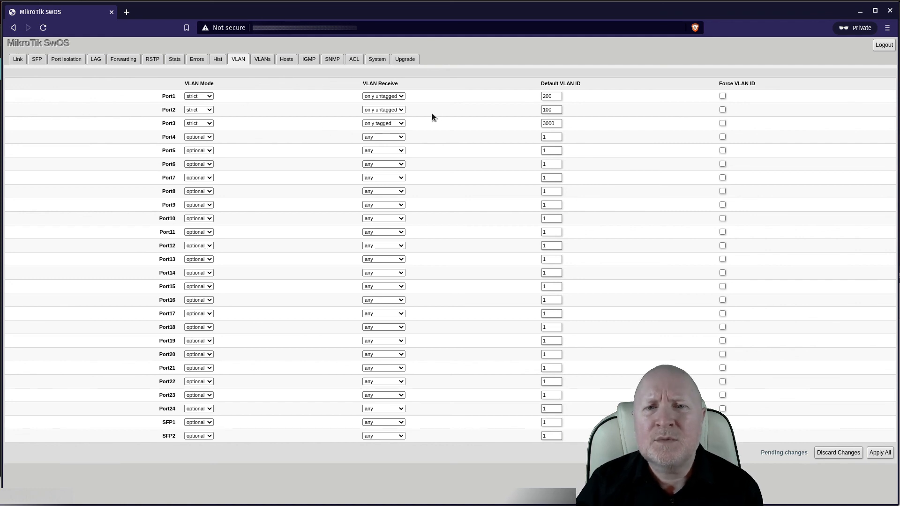
left_click(380, 60)
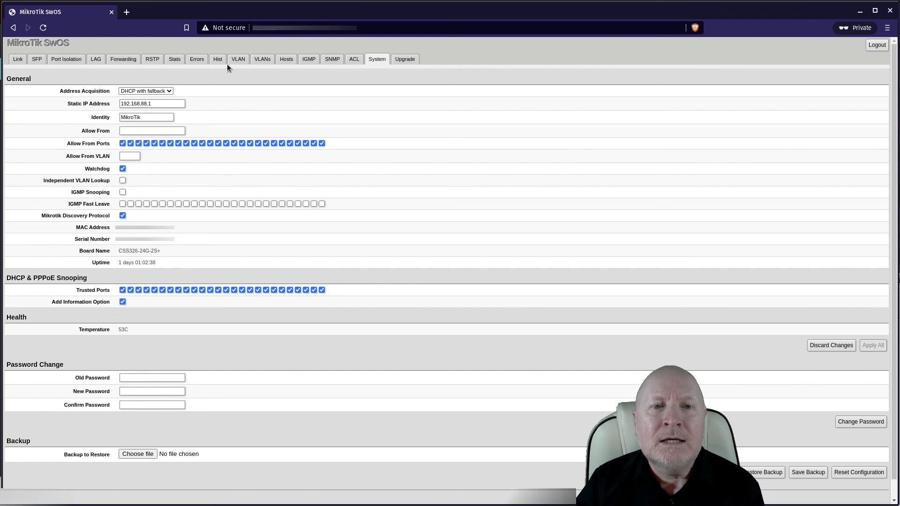
left_click(258, 59)
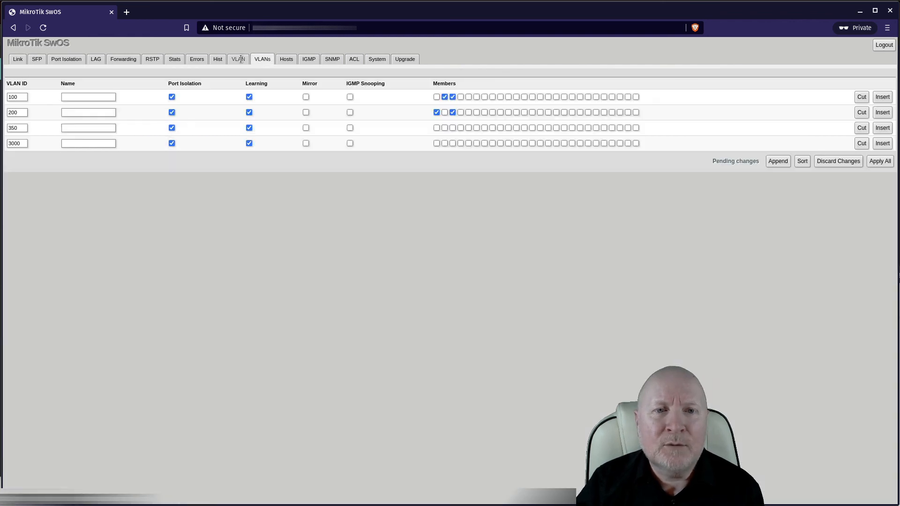
left_click(240, 59)
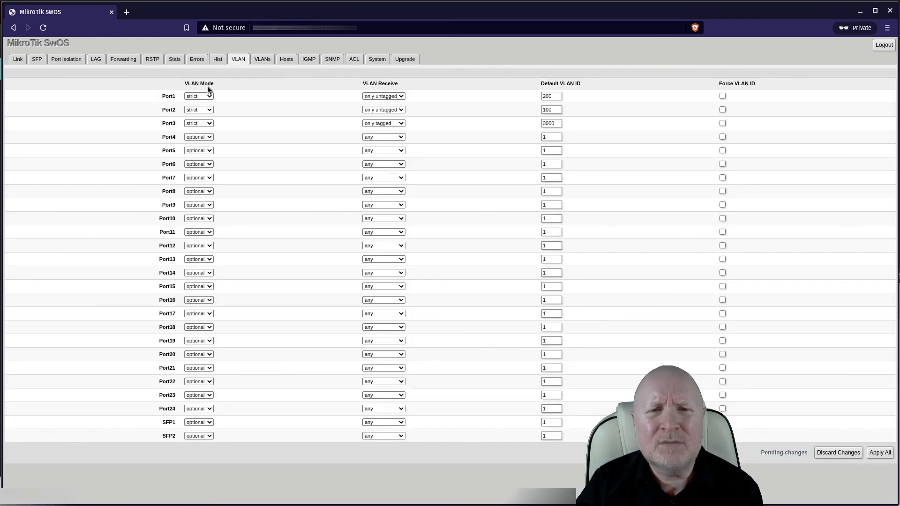